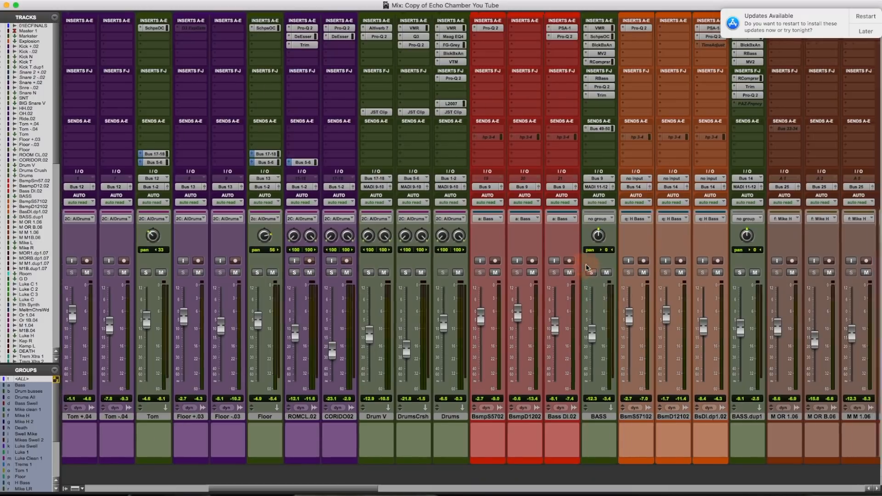
- Select the three Bass clips near Verse 1, then solo the BASS bus in the mixer
scroll(578, 265, "right", 5)
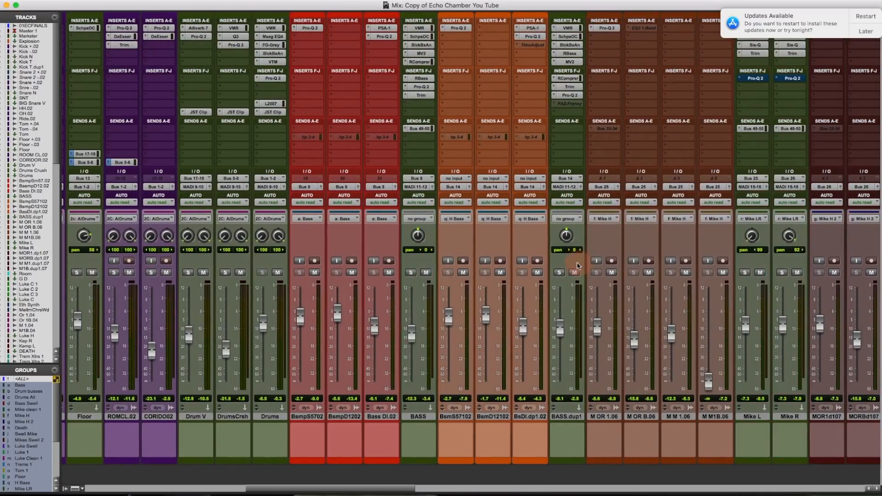
key("super+equal")
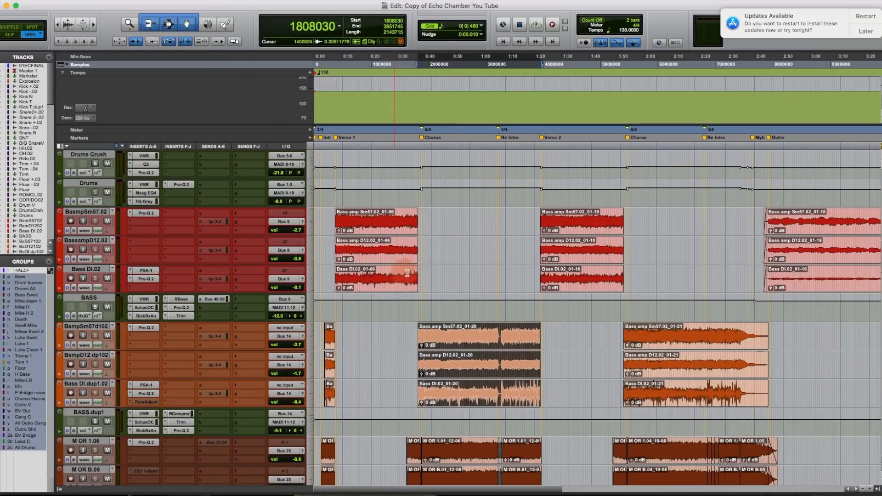
left_click(370, 254)
key("super+equal")
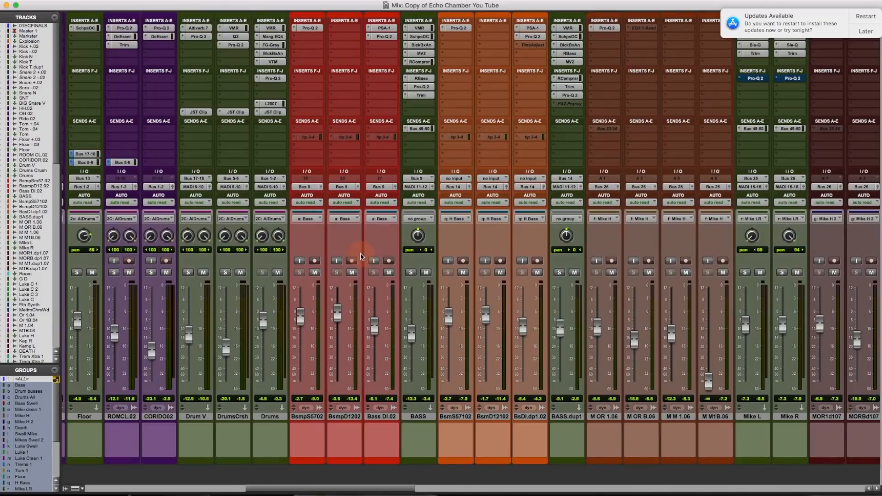
left_click(411, 273)
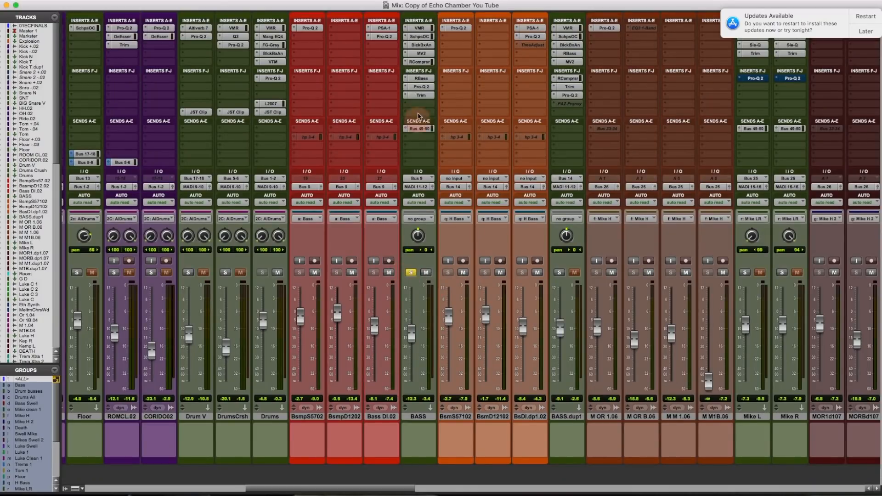
- Bypass Pro-Q 2, RBass, RCompressor, MV2, HG-2 and Scheps Omni Channel on the BASS bus
left_click(425, 88, "super")
left_click(425, 81, "super")
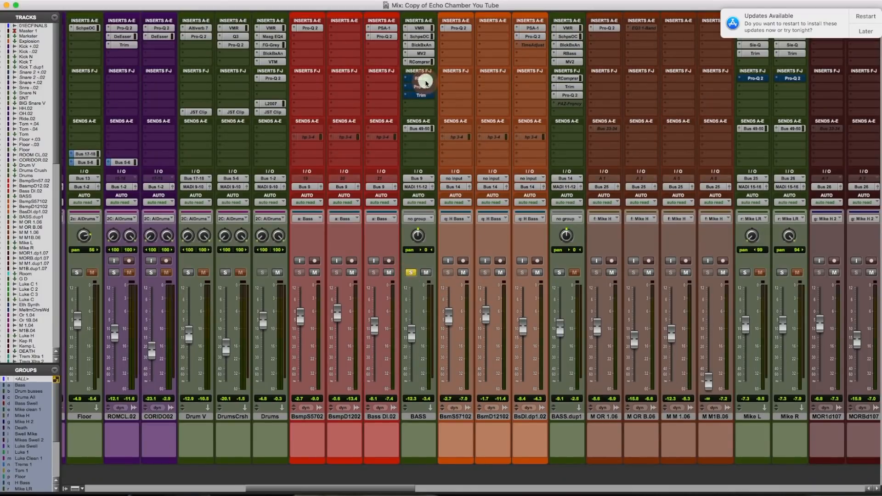
left_click(425, 62, "super")
left_click(424, 53, "super")
left_click(425, 45, "super")
left_click(424, 37, "super")
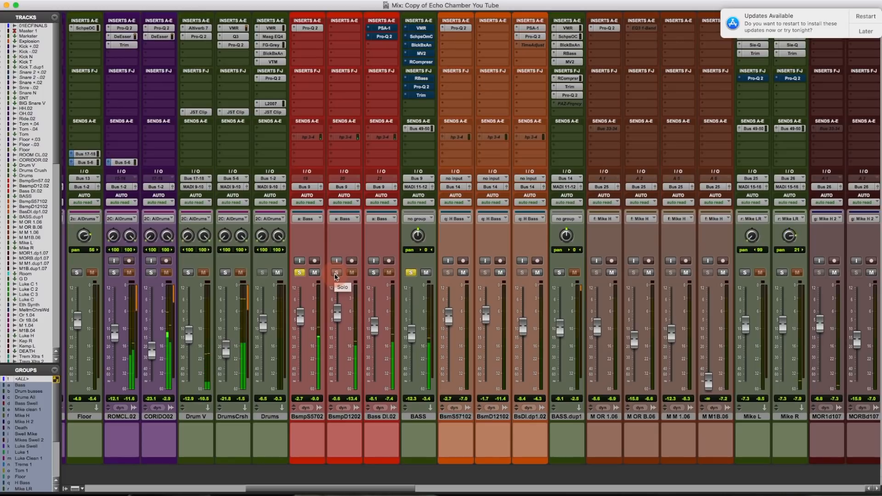
- Solo the BsmpD1202 bass track with the BASS bus, then open and re-enable its Virtual Mix Rack
left_click(336, 273)
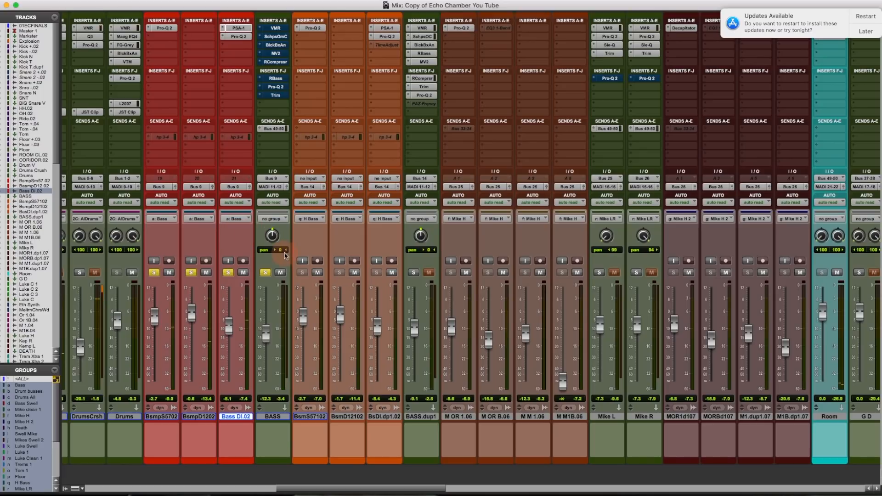
left_click(277, 29)
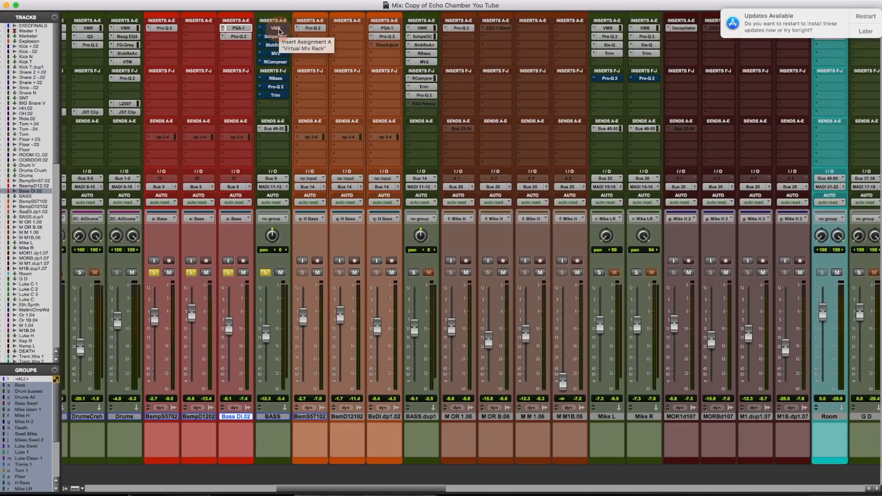
left_click(279, 32)
left_click(374, 159)
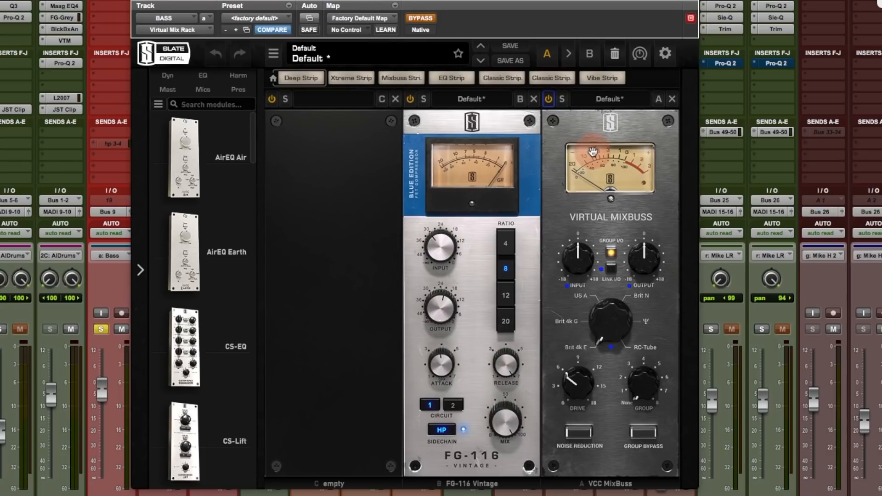
left_click(417, 21)
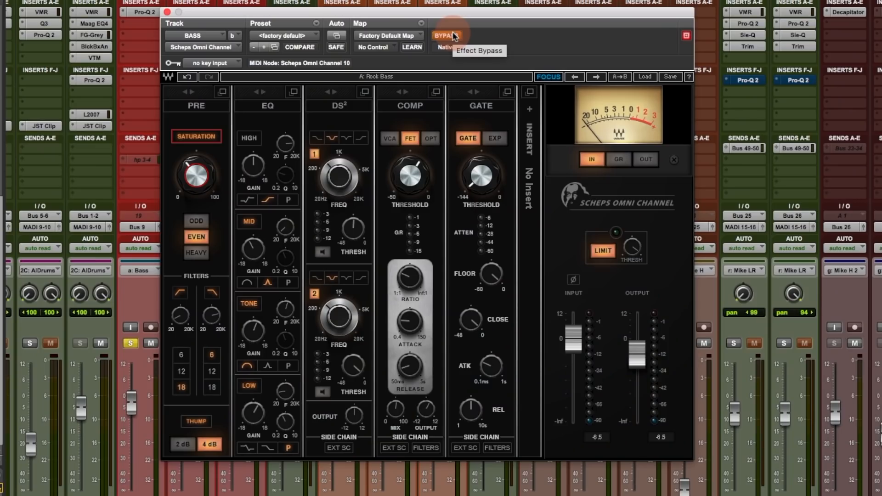
- A/B the Scheps Omni Channel on the BASS bus by toggling its bypass, leaving it on
left_click(454, 36)
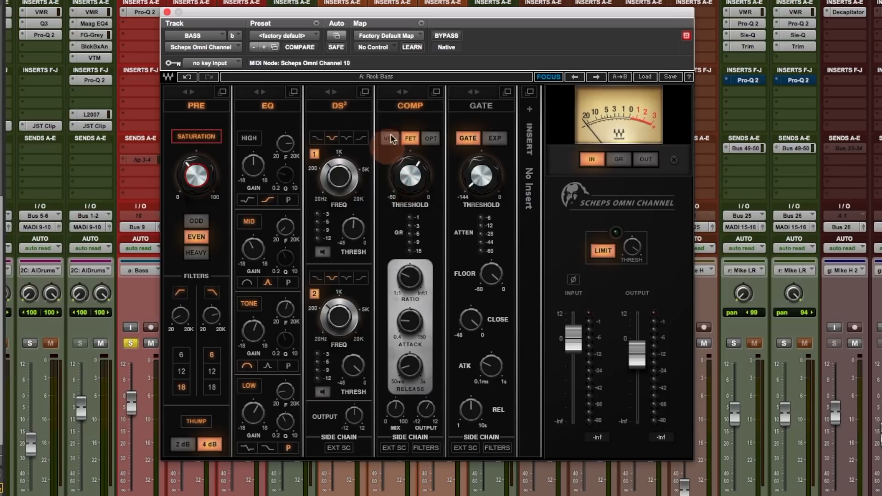
left_click(444, 35)
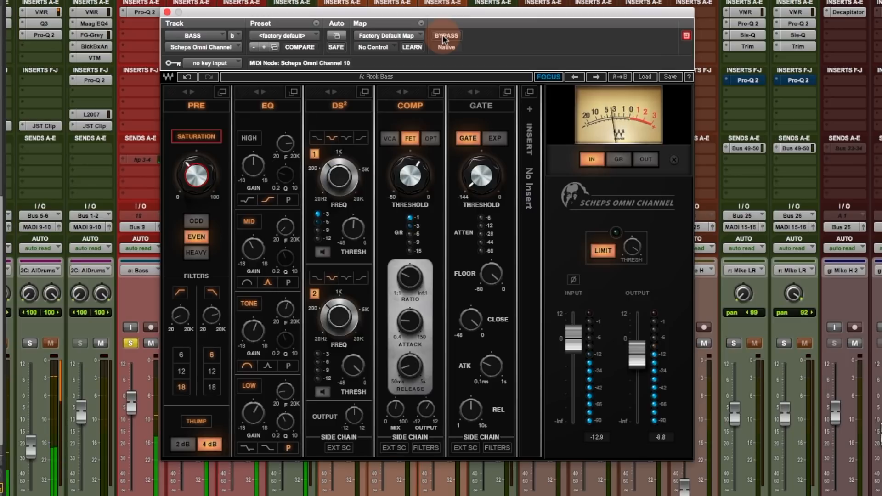
left_click(444, 37)
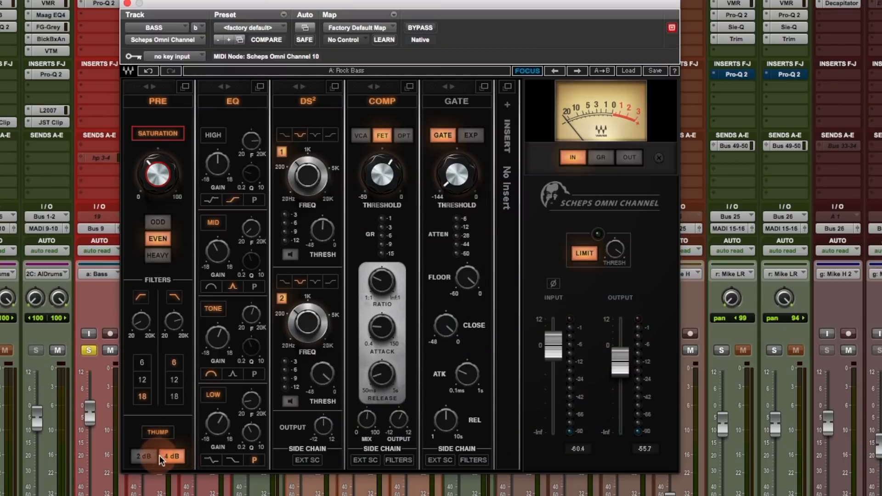
- During playback, engage the Scheps Thump low-end boost at 4 dB
left_click(175, 459)
key("space")
left_click(164, 433)
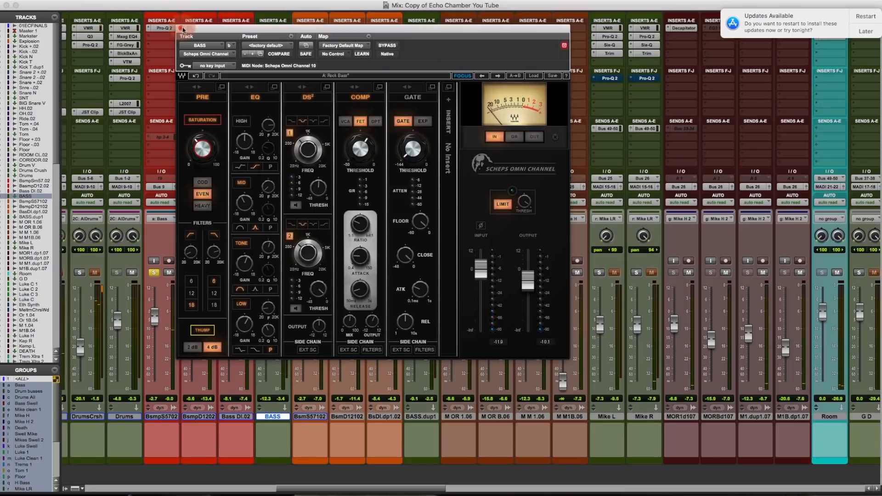
- Close the Scheps window, open the HG-2 insert on BASS, and bypass it to compare
left_click(181, 28)
left_click(279, 48)
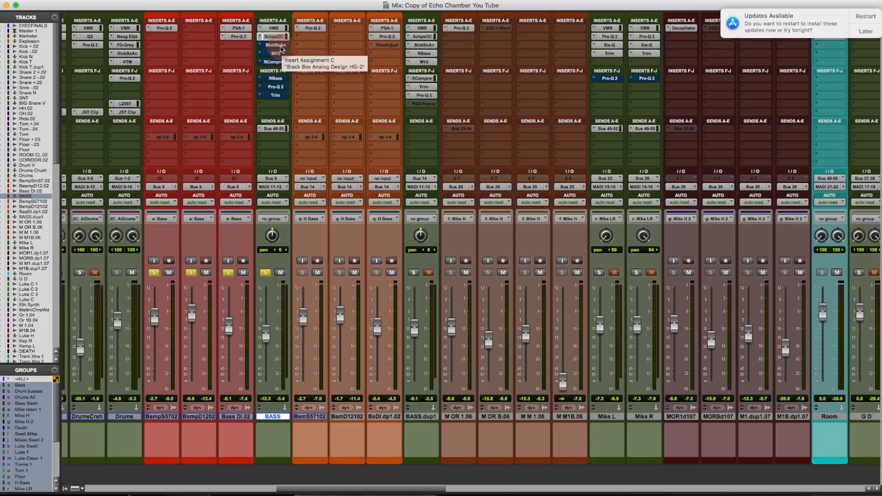
left_click(279, 45)
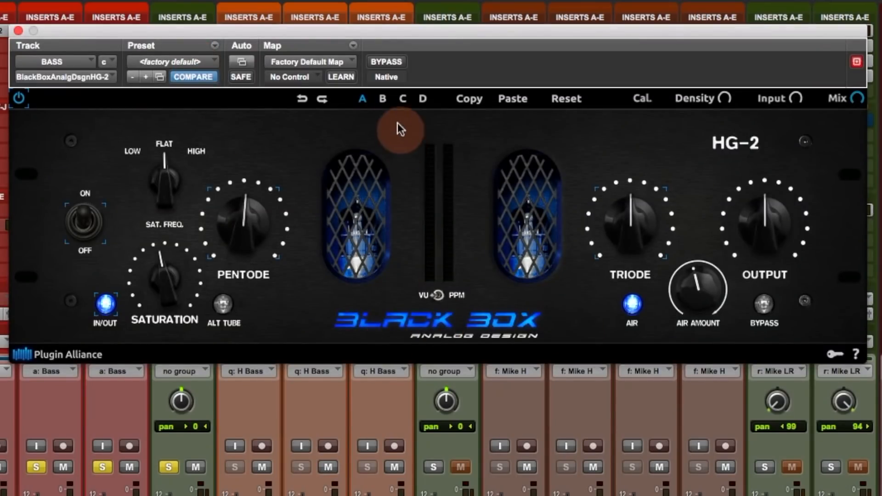
left_click(389, 62)
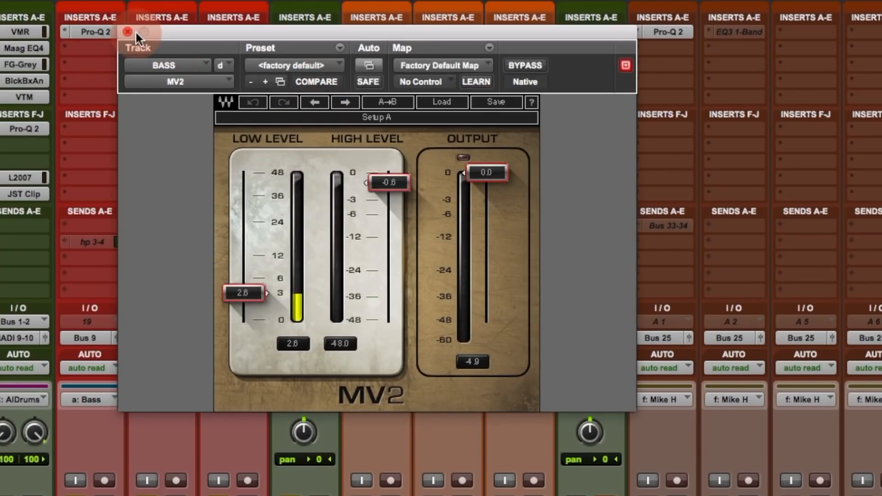
- A/B the MV2 on the BASS bus, leave it active, and close its window
left_click(535, 64)
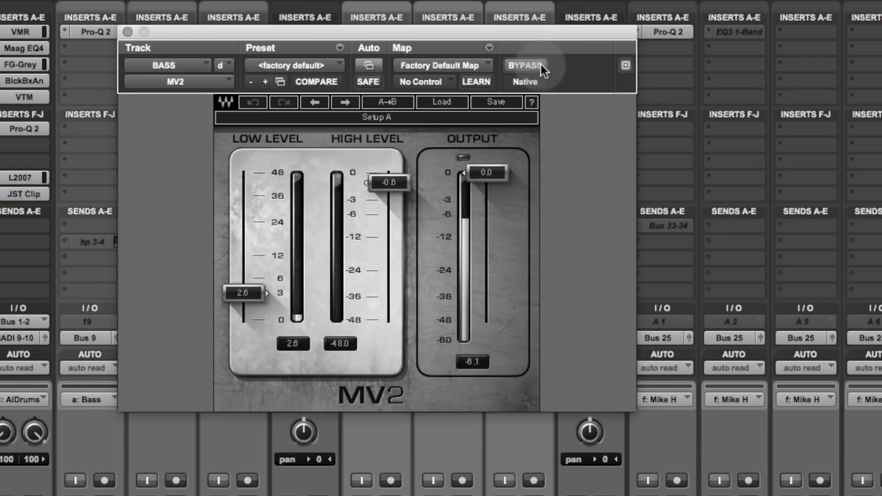
left_click(541, 64)
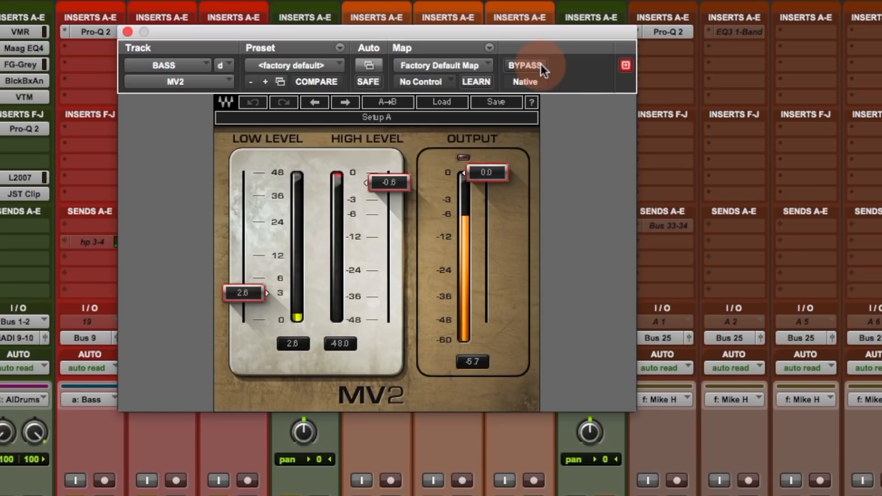
left_click(128, 32)
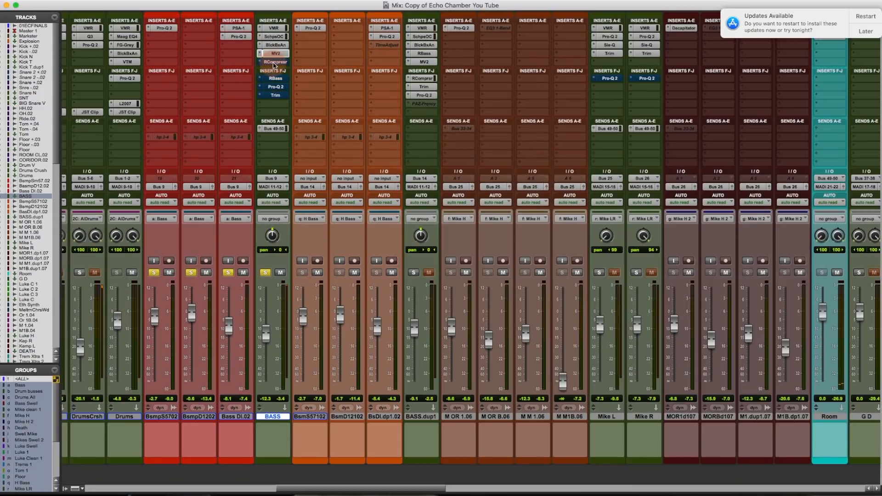
left_click(274, 63)
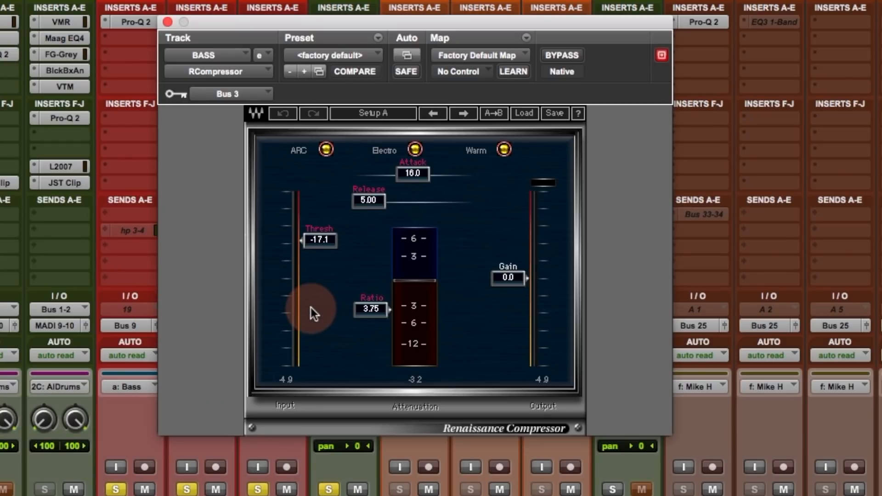
- Nudge the RCompressor window down and bypass it to compare the bass with and without compression
scroll(441, 248, "left", 15)
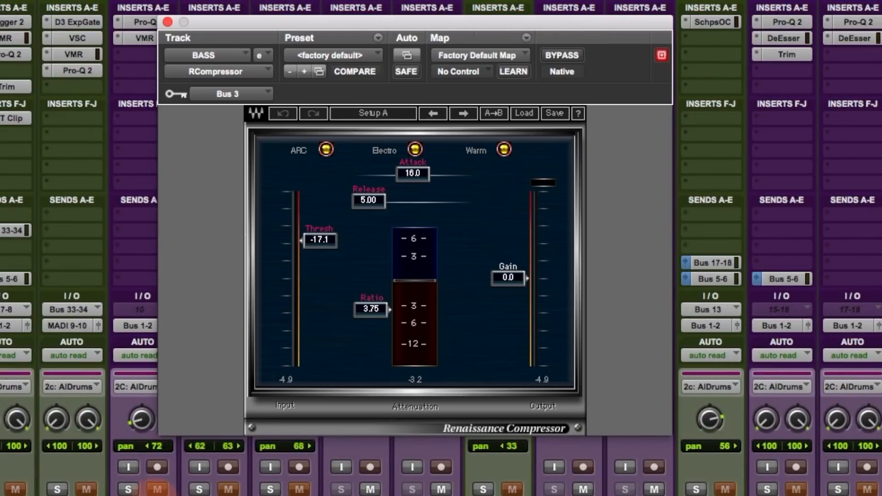
scroll(441, 248, "right", 15)
left_click(484, 363)
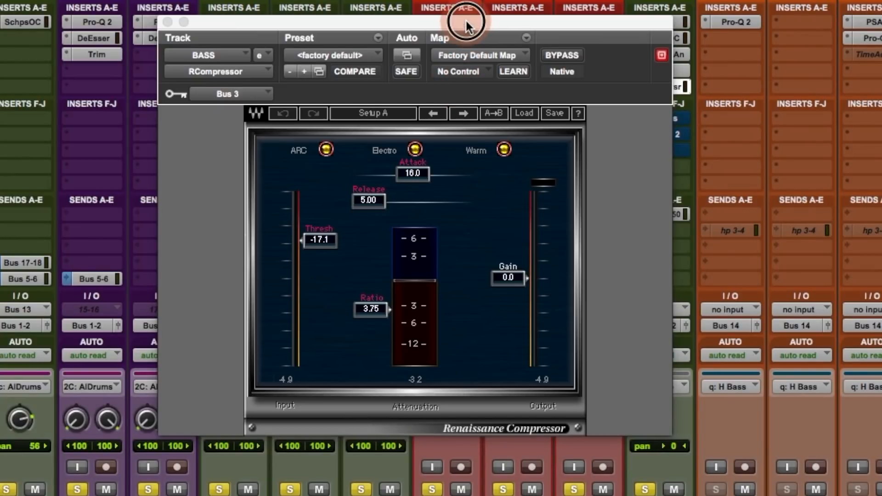
left_click_drag(465, 20, 469, 34)
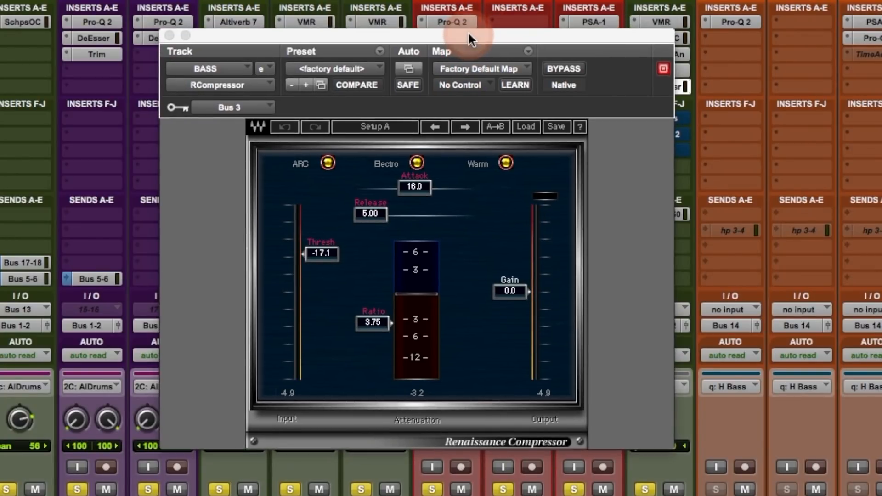
left_click(569, 70)
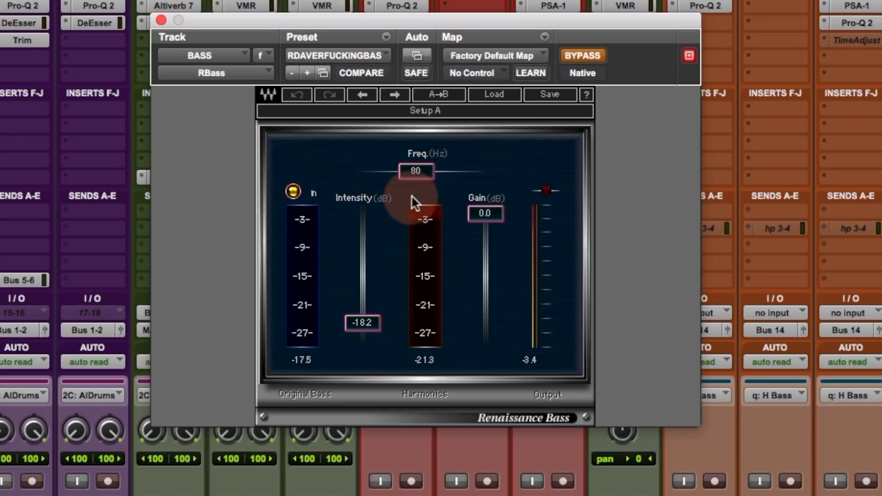
- Bypass Renaissance Bass to compare, then inspect the Pro-Q 2 nodes, including the -3.11 dB cut near 184 Hz
left_click(589, 53)
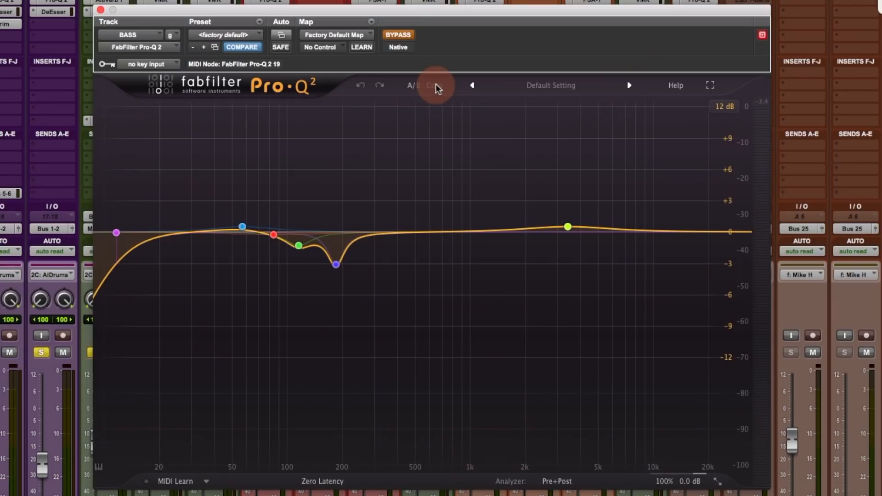
mouse_move(298, 267)
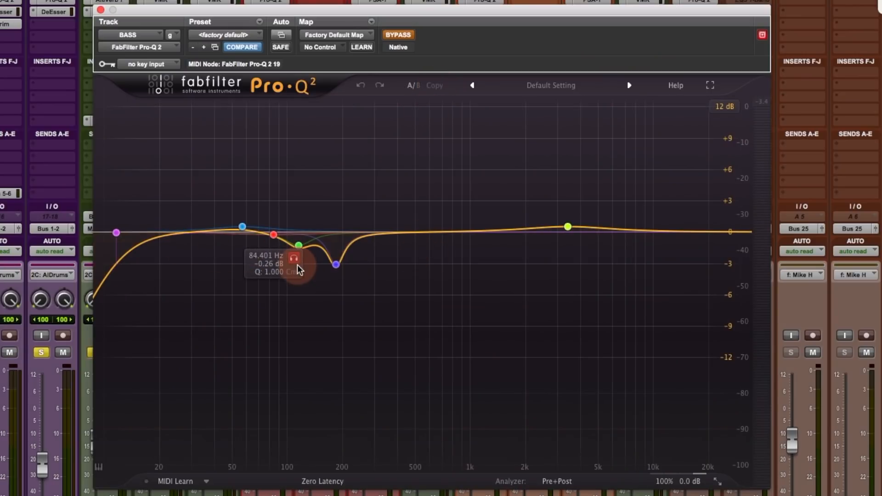
mouse_move(337, 275)
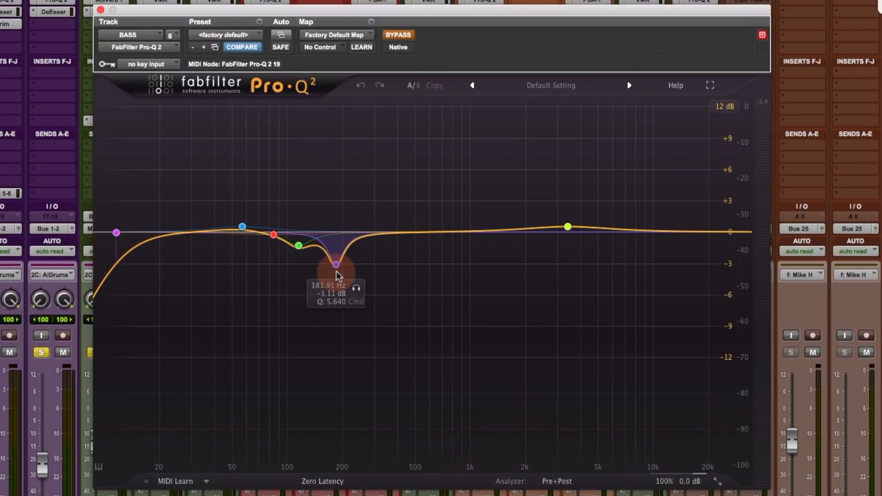
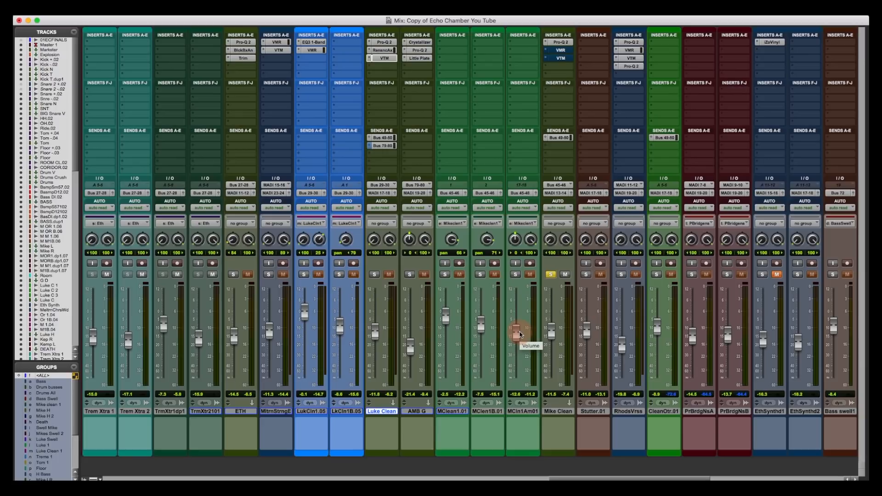
- Solo MClean1.01, MClen1B.01 and MCln1Am01 alongside Mike Clean, then bring up Mike Clean's Pro-Q 2
left_click(445, 275)
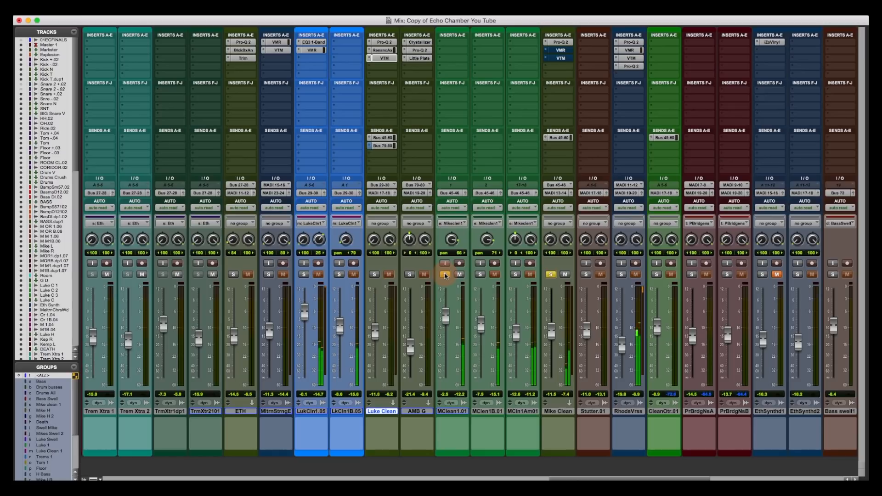
left_click(481, 274)
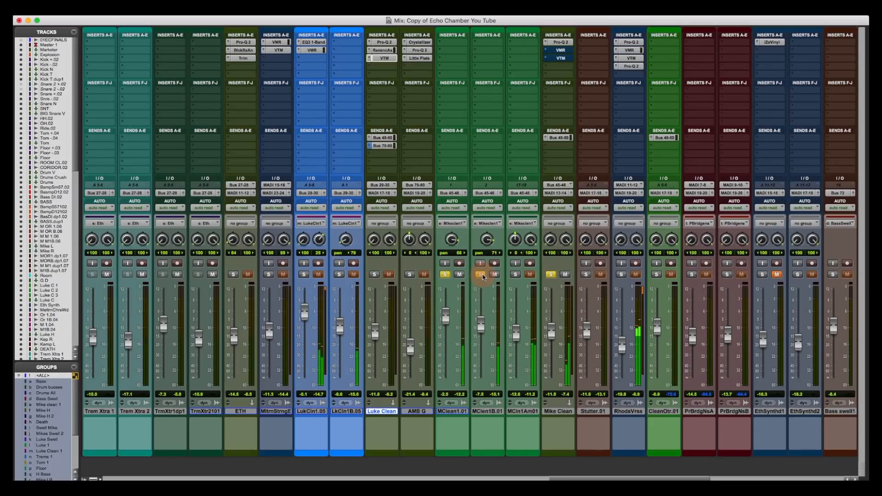
left_click(515, 275)
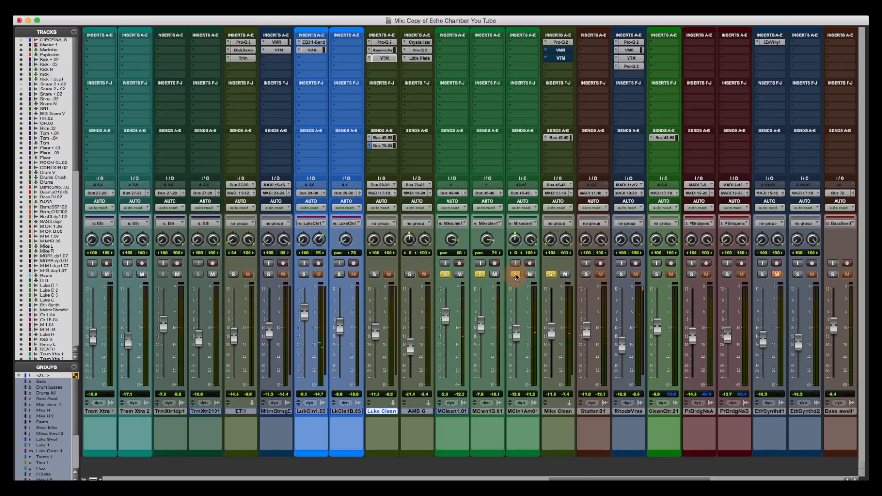
left_click(564, 42)
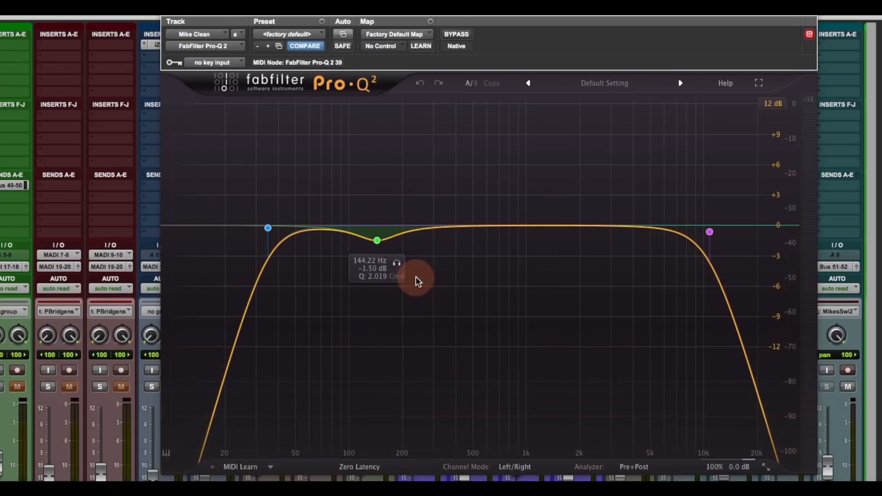
left_click(418, 228)
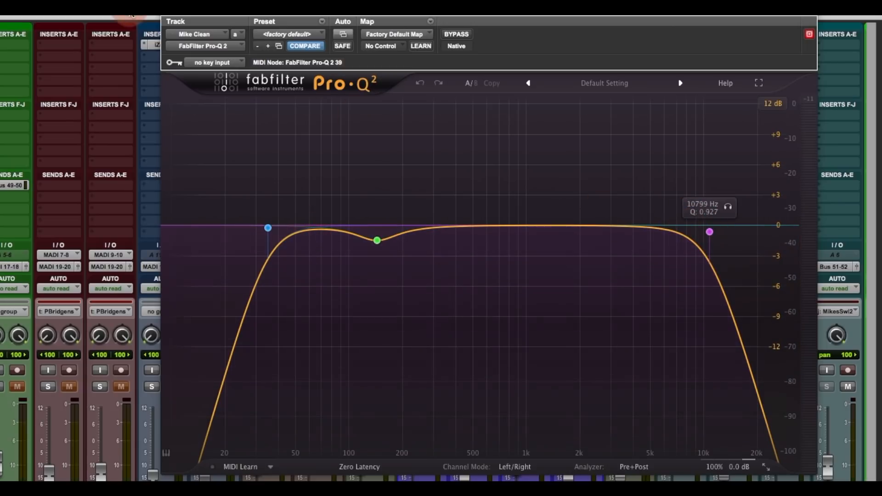
left_click(170, 15)
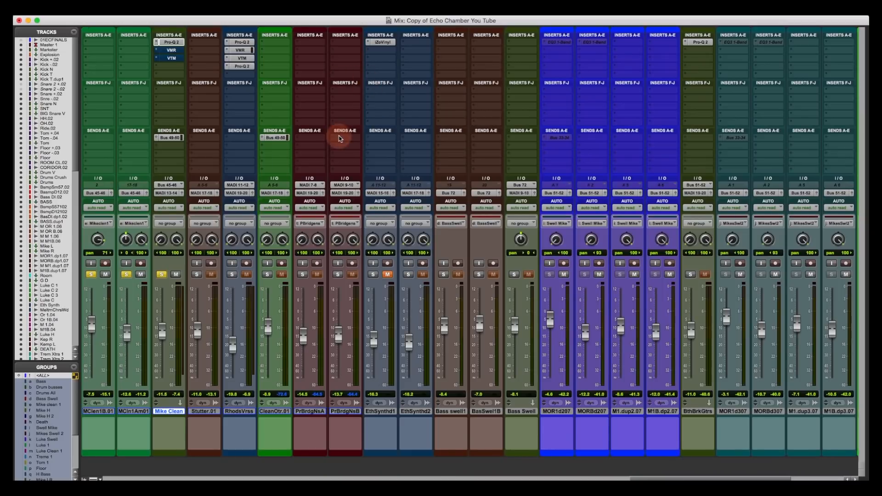
- Open Mike Clean's Virtual Mix Rack and compare it bypassed and active
scroll(340, 137, "left", 4)
scroll(340, 138, "left", 2)
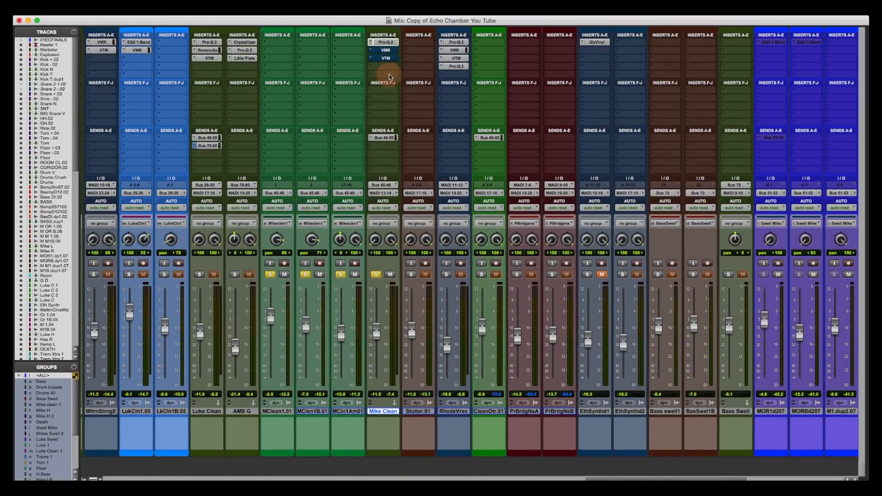
left_click(386, 50)
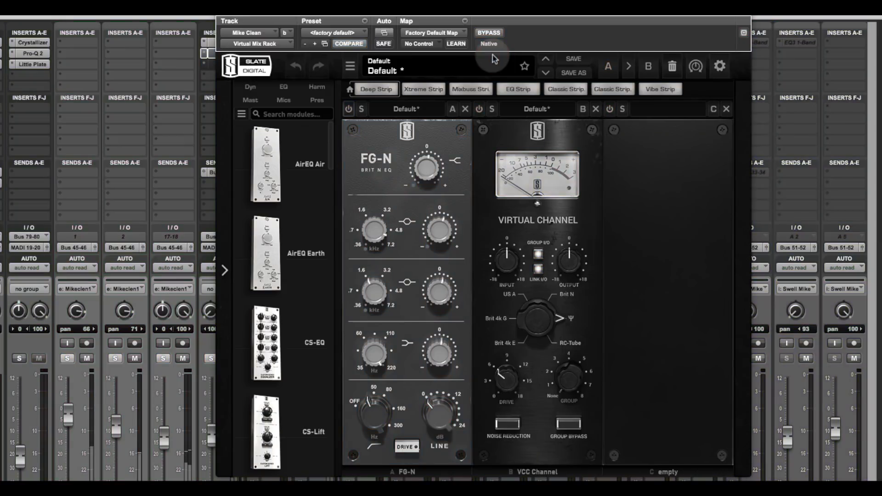
left_click(493, 33)
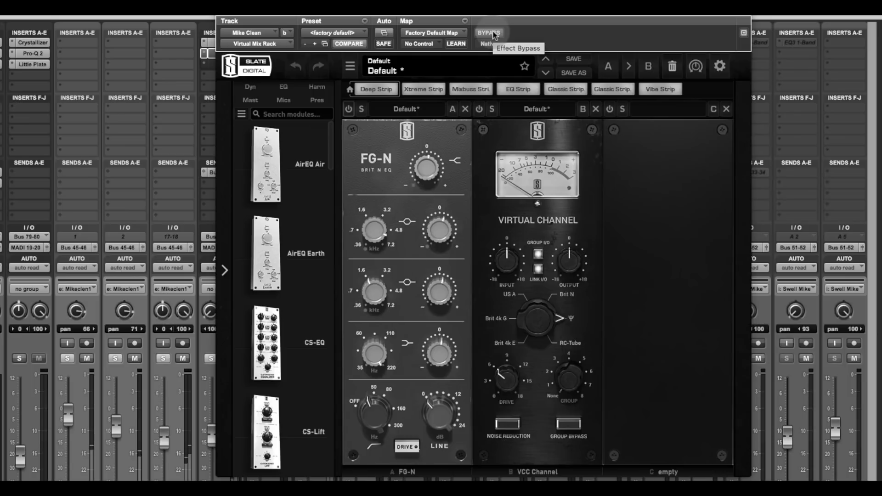
left_click(492, 33)
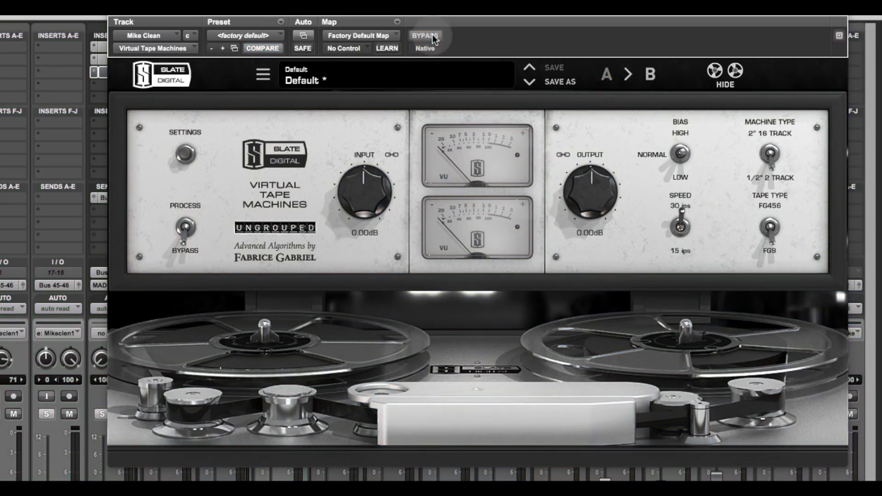
- Un-bypass Mike Clean's Virtual Tape Machines and close its plugin window
left_click(433, 37)
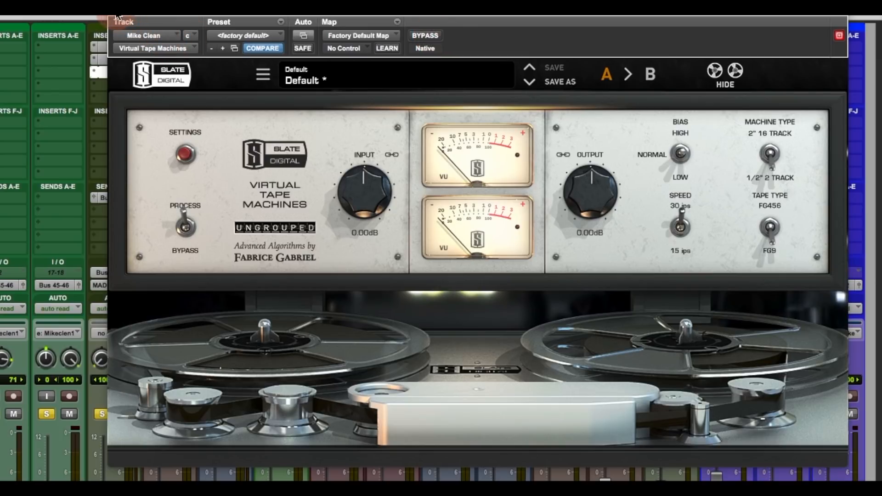
left_click(116, 18)
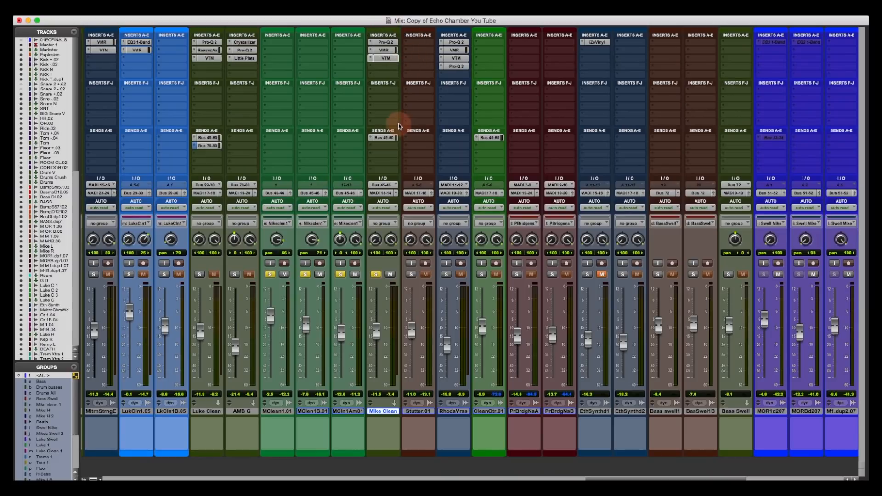
- Move solo from the Mike clean tracks to Luke Clean and LukCln1.05
scroll(373, 218, "left", 3)
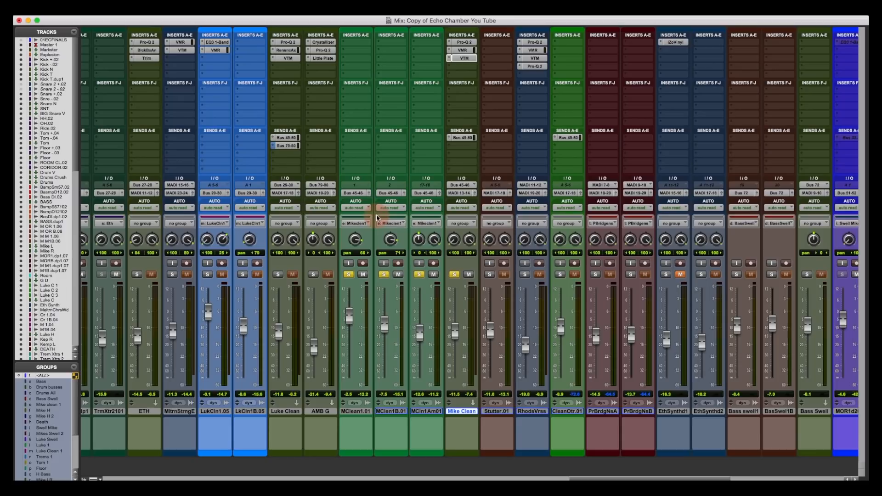
left_click(278, 277)
left_click(278, 276)
left_click(348, 276)
left_click(451, 275)
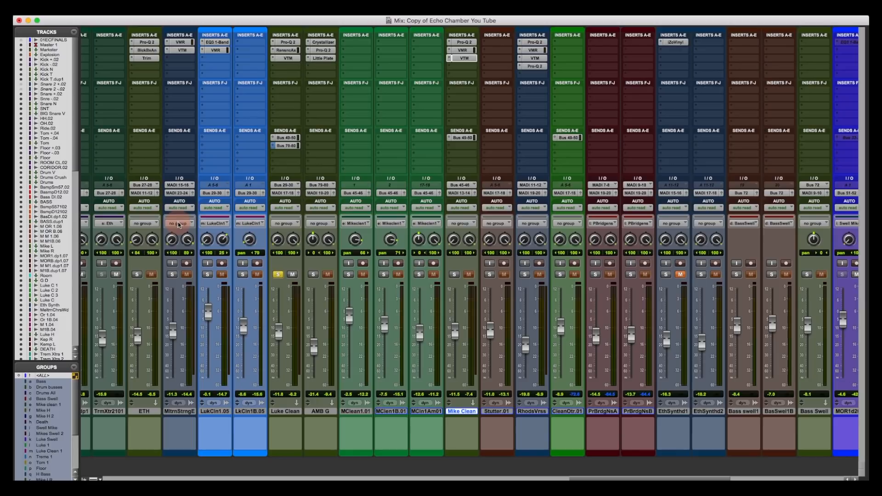
left_click(209, 275)
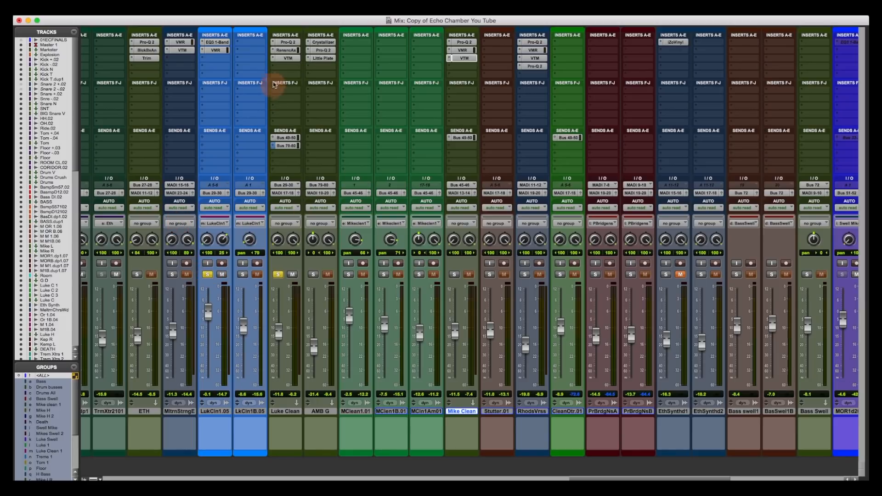
- Bypass Luke Clean's VTM, Renaissance Axx and Pro-Q 2 inserts, and open LukCln1.05's Virtual Mix Rack
left_click(281, 59, "super")
left_click(281, 51, "super")
left_click(282, 43, "super")
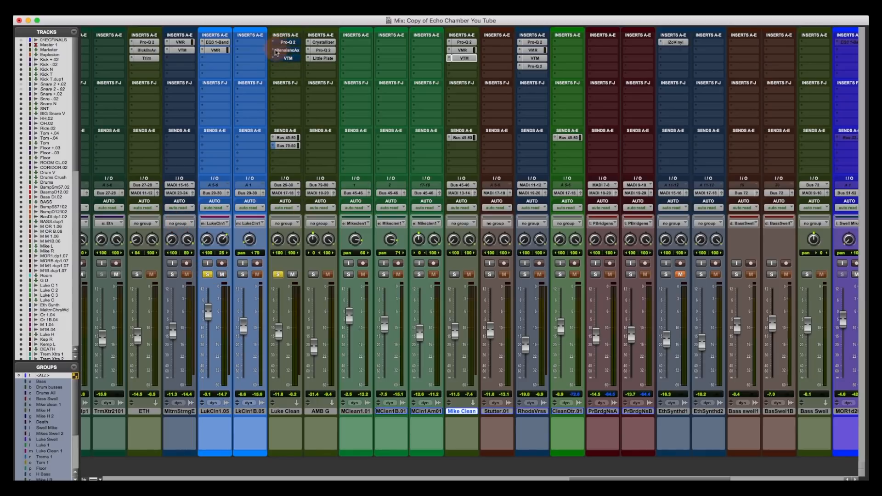
left_click(220, 51)
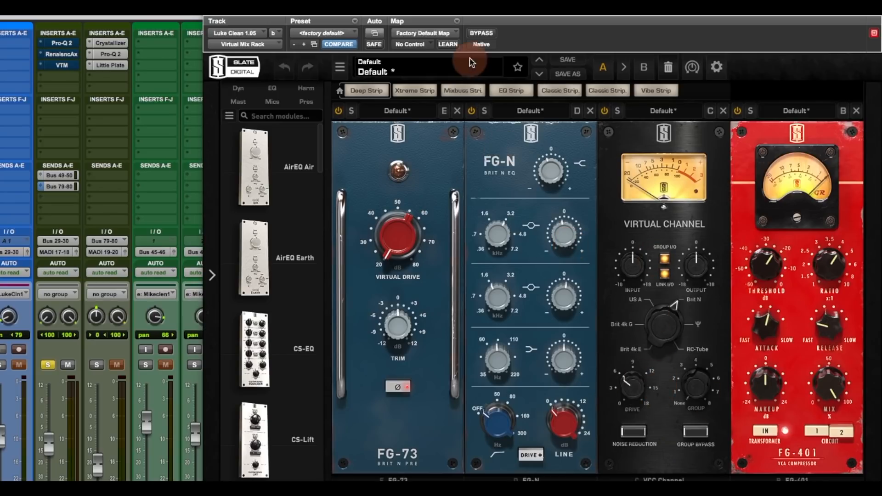
- A/B LukCln1.05's Virtual Mix Rack, then unsolo LukCln1.05 and LkCln1B.05
left_click(482, 34)
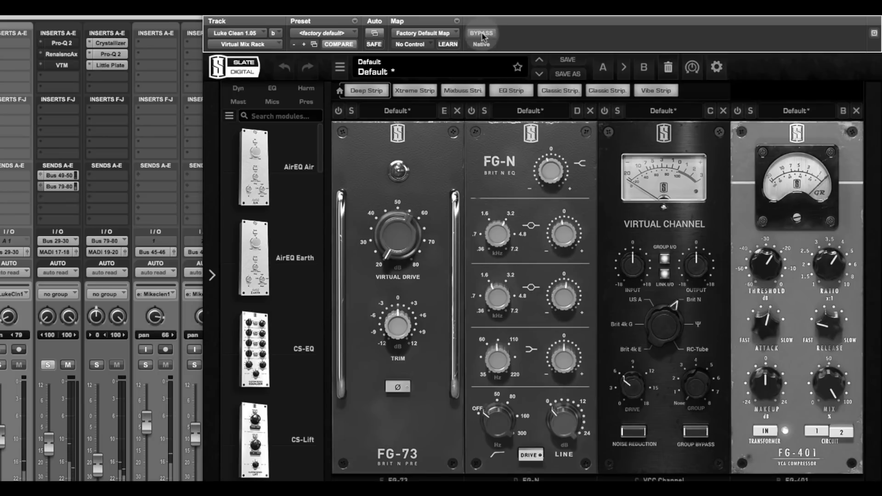
left_click(481, 37)
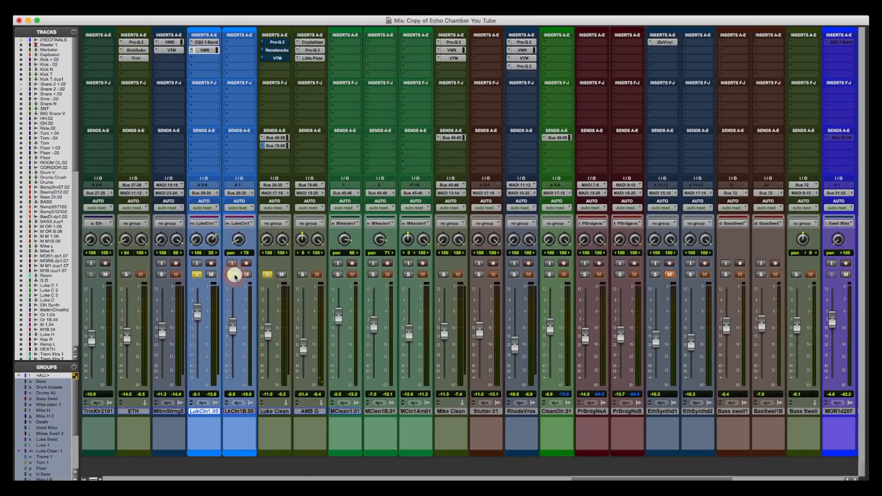
left_click(235, 277)
left_click(198, 276)
- Re-solo LkCln1B.05 and LukCln1.05, play the session, and open Luke Clean's Pro-Q 2
left_click(233, 277)
key("space")
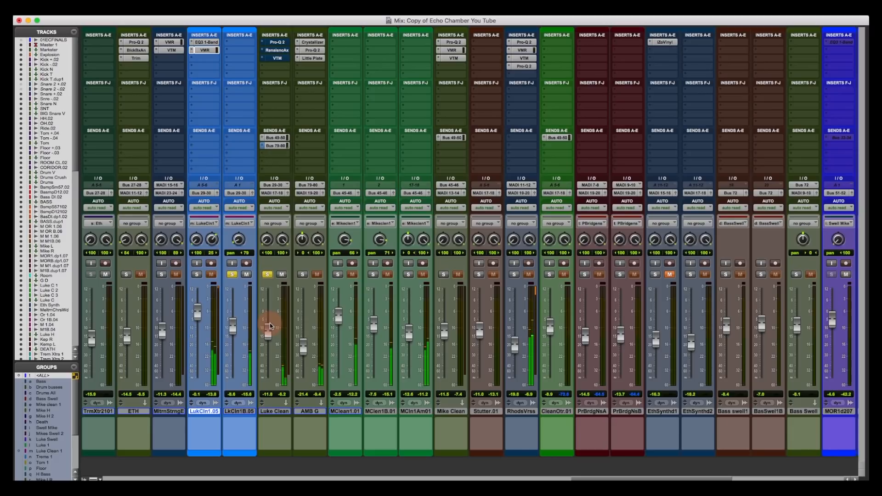
left_click(198, 275)
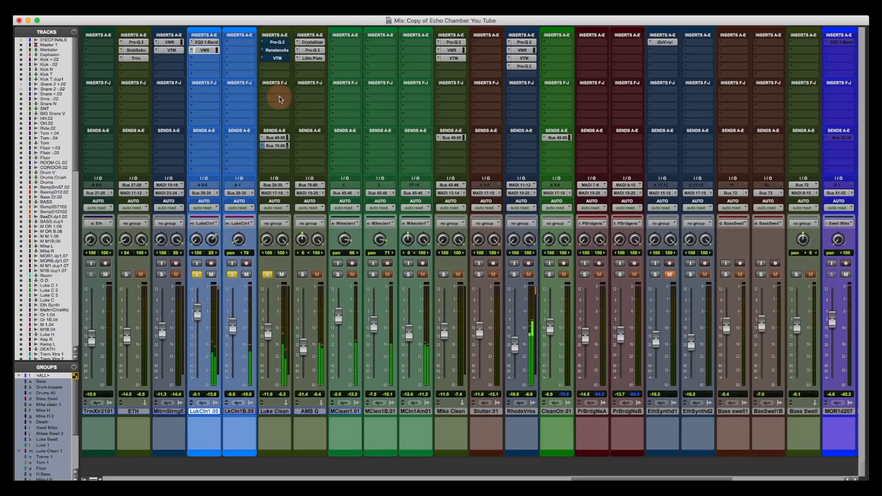
left_click(278, 42)
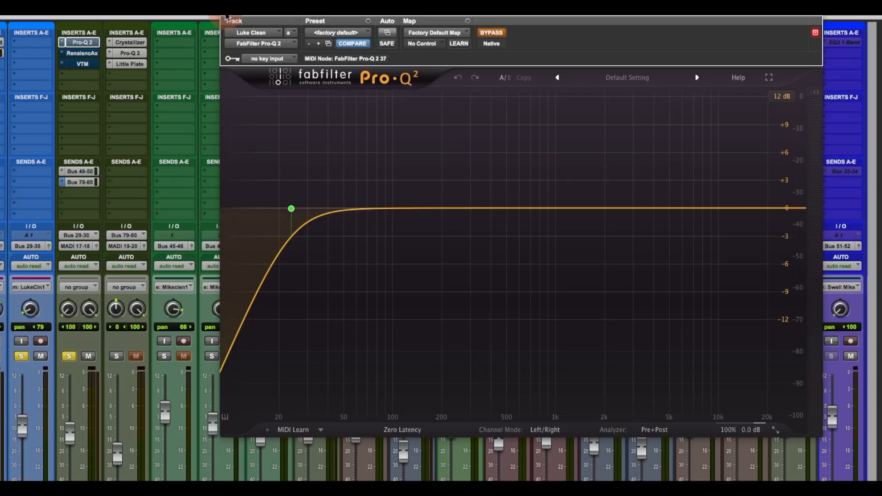
- Switch the plugin view to Luke Clean's Renaissance Axx, then to its Virtual Tape Machines
left_click(87, 53)
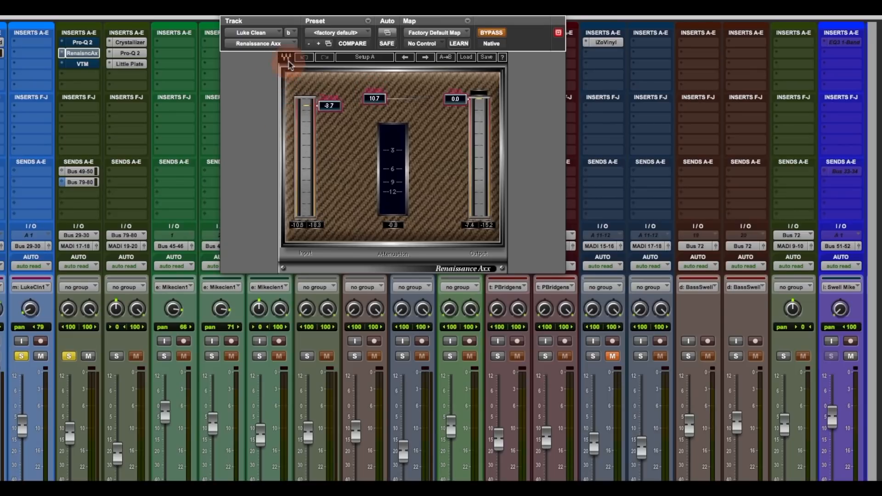
left_click(82, 64)
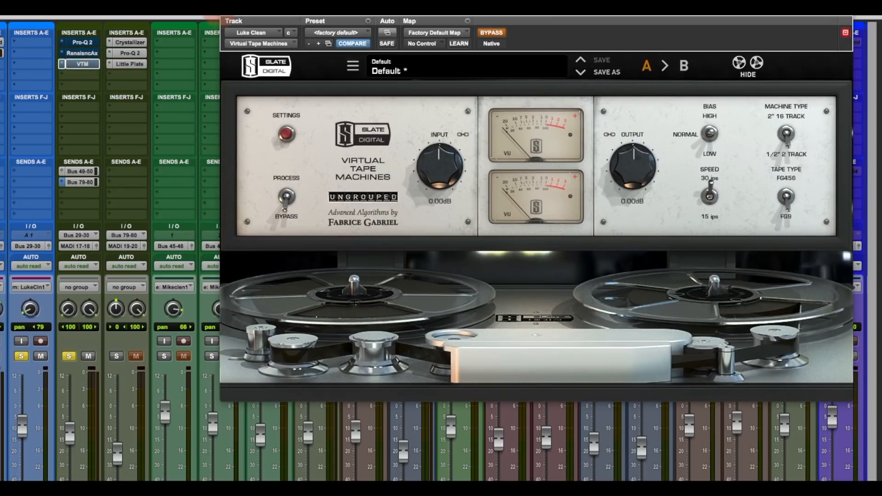
- Close Luke Clean's plugin window to return to the full mixer
left_click(229, 18)
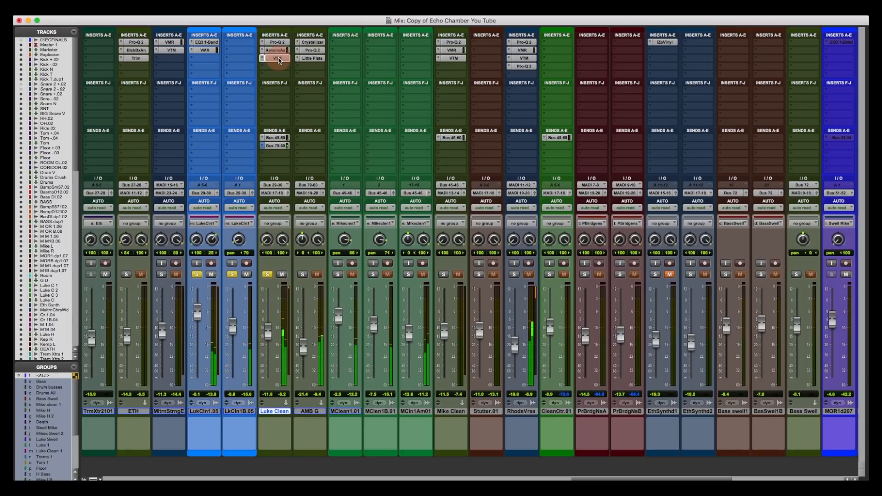
- Solo the Mike clean tracks, then solo Rhodes Verses on its own
left_click(338, 275)
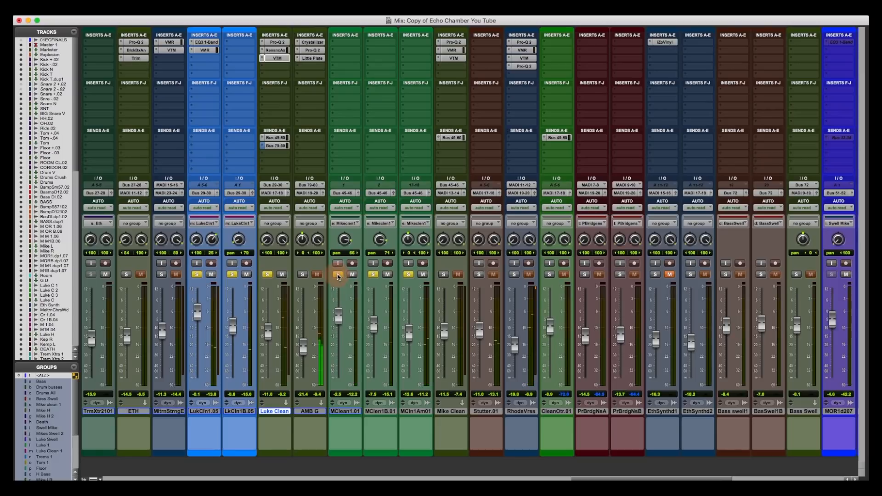
left_click(444, 274)
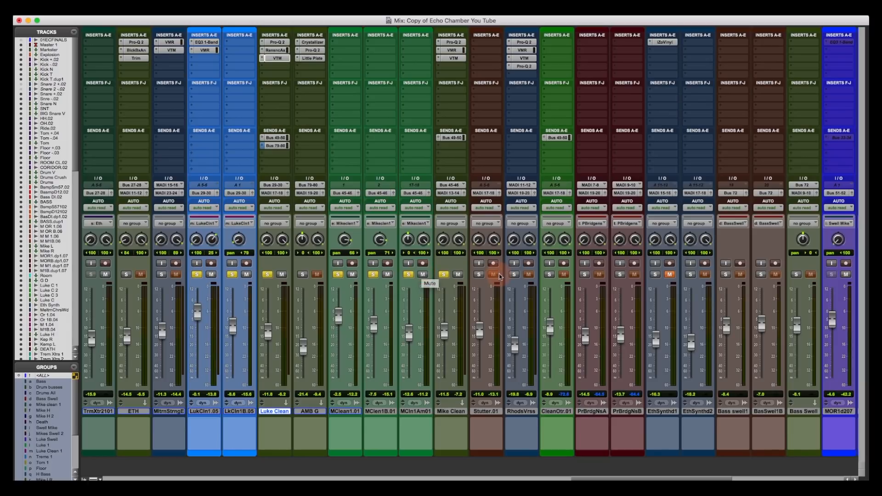
left_click(515, 275)
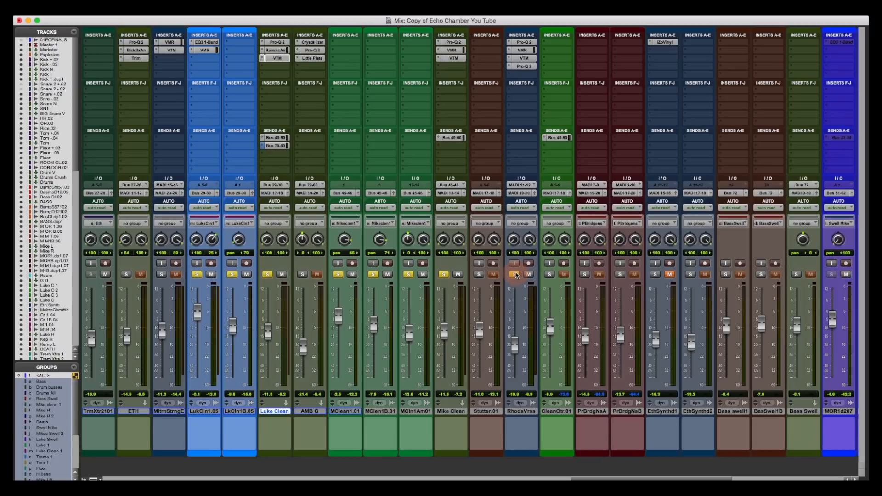
left_click(514, 274, "super")
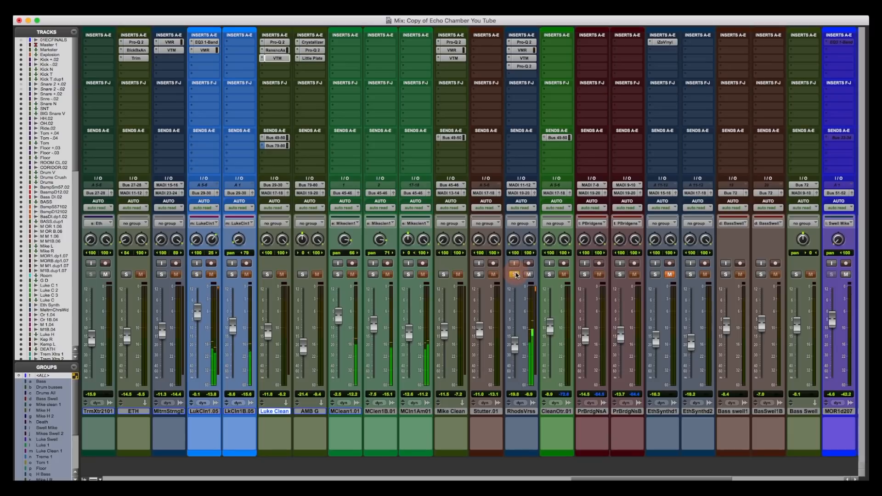
- Add the Mikeclen1 group and Mike Clean back into solo and open Rhodes Verses' Pro-Q 2
left_click(373, 274)
left_click(442, 275)
left_click(443, 275)
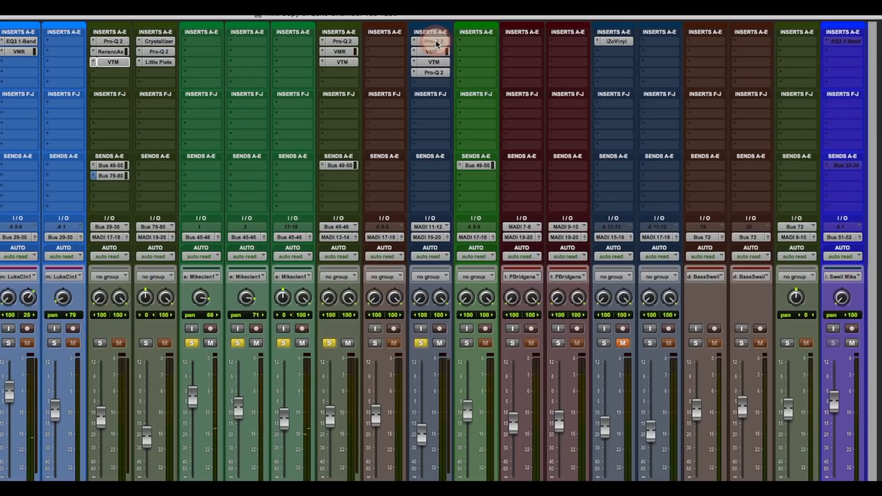
left_click(521, 42)
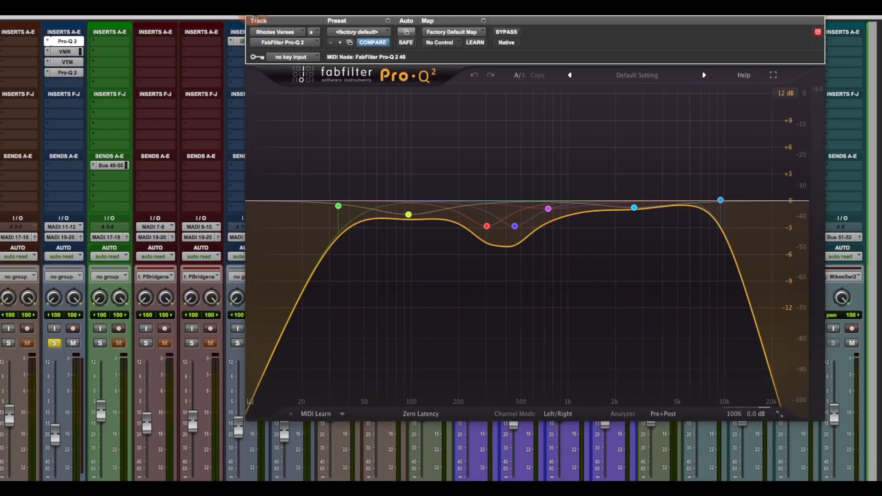
- Review Rhodes Verses' VMR, VTM and Pro-Q 2, checking the -6.53 dB cut at 1310.5 Hz
left_click(255, 17)
left_click(63, 51)
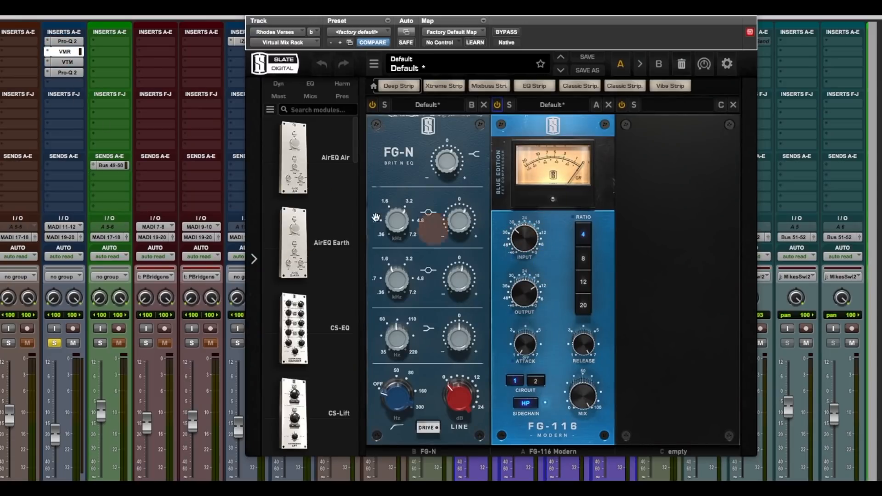
left_click(67, 62)
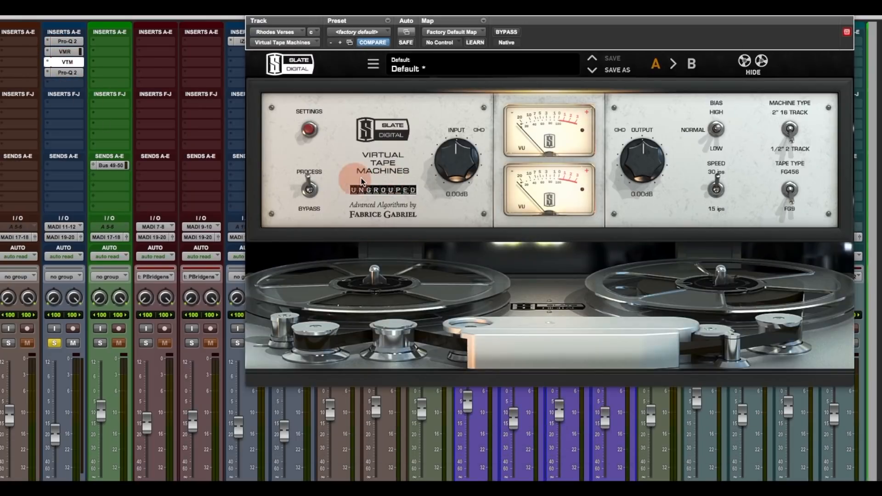
left_click(69, 73)
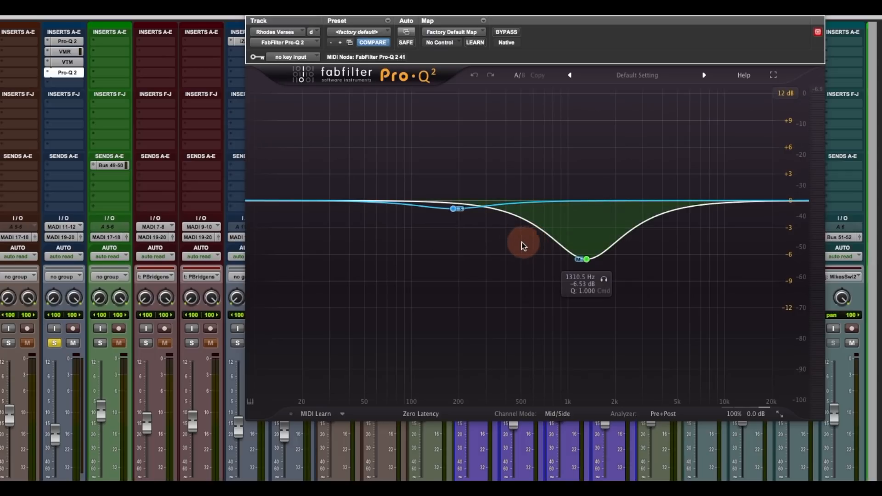
left_click(587, 260)
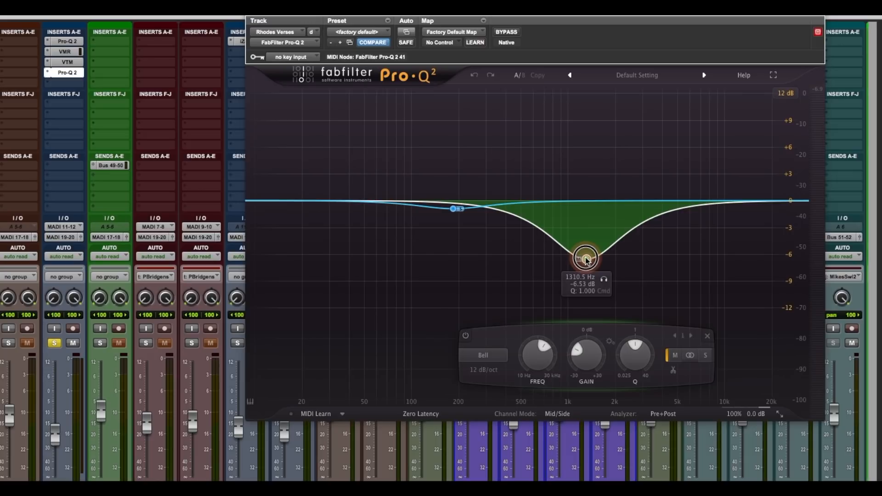
left_click(253, 16)
scroll(226, 348, "left", 5)
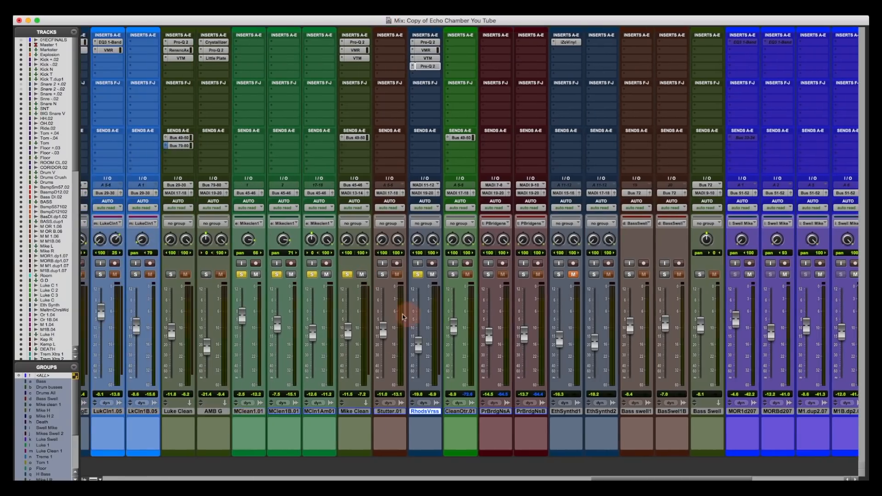
- Solo the Luke Clean and grouped LukCln tracks and start playback
scroll(414, 322, "left", 3)
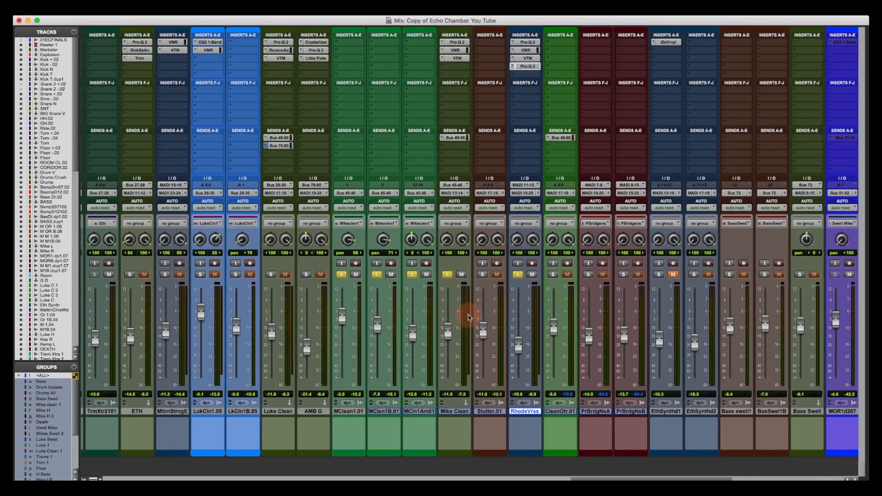
left_click(271, 274)
left_click(234, 275)
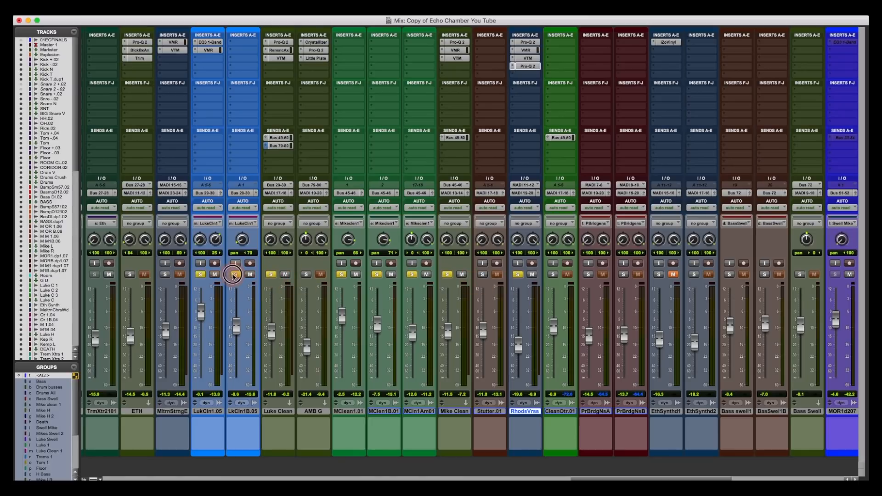
key("space")
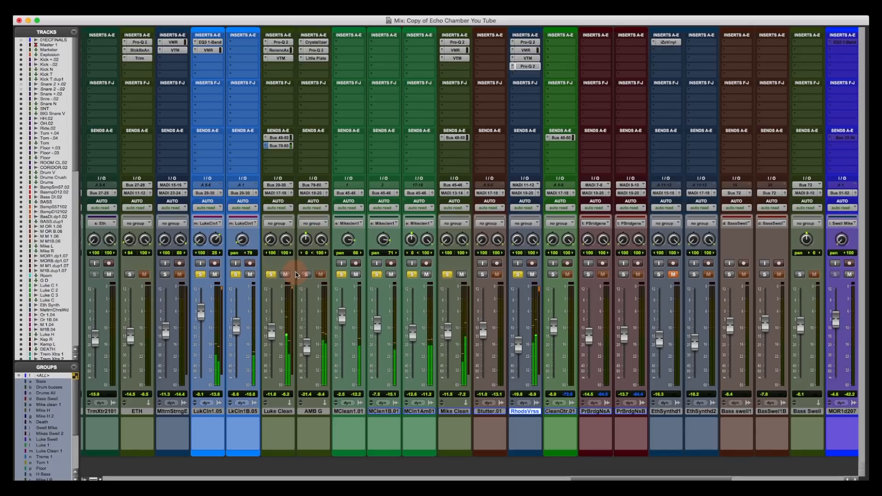
- Unsolo Mikeclen1, Mike Clean and Rhodes Verses, then bring up AMB G's Crystallizer
left_click(340, 276)
left_click(341, 274)
left_click(448, 274)
left_click(518, 274)
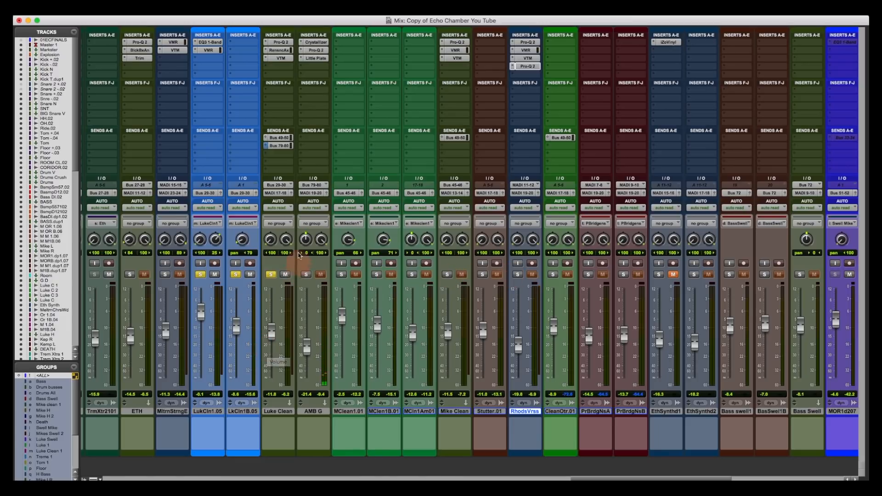
left_click(316, 43)
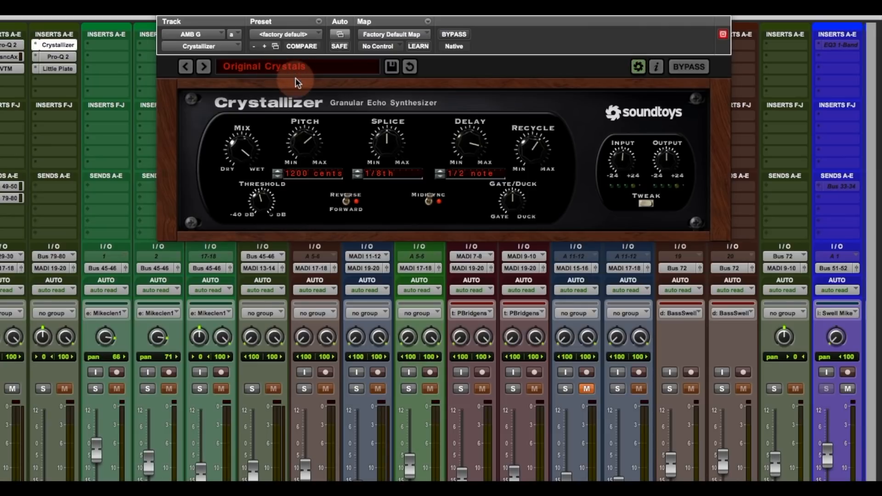
- Review AMB G's Pro-Q 2 and Little Plate settings, close the plugin window, and bypass Little Plate
left_click(59, 59)
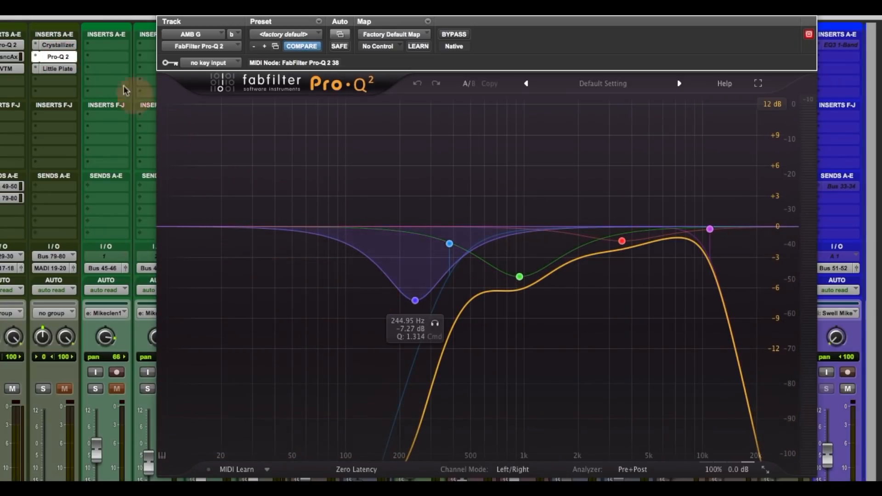
left_click(59, 70)
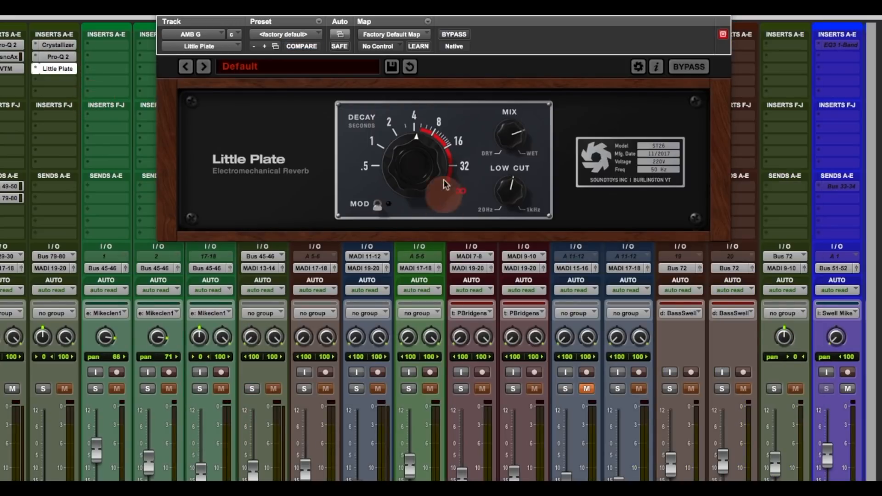
left_click(161, 11)
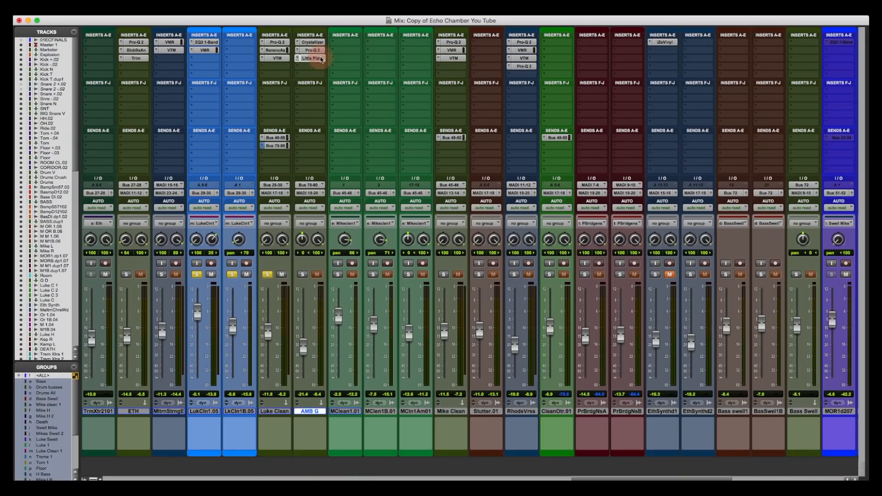
left_click(321, 59, "super")
- Bypass AMB G's Pro-Q 2, solo AMB G, and toggle Luke Clean's solo, then mute it
left_click(320, 50, "super")
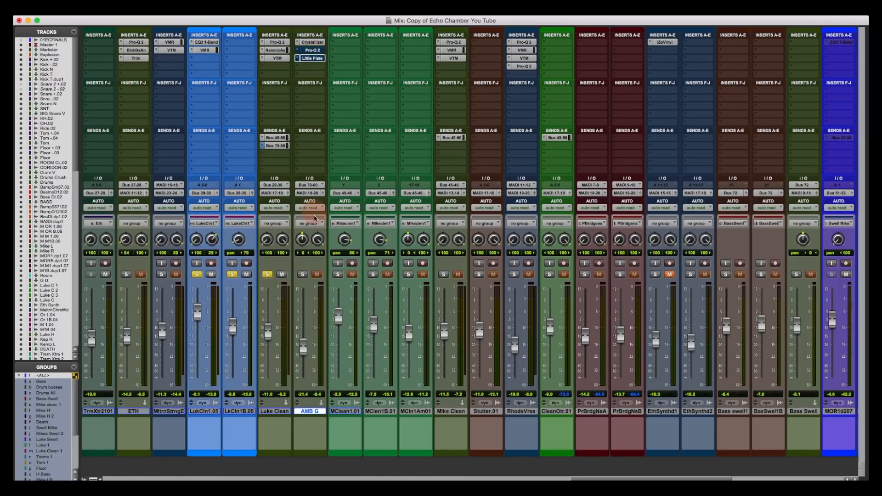
left_click(303, 276)
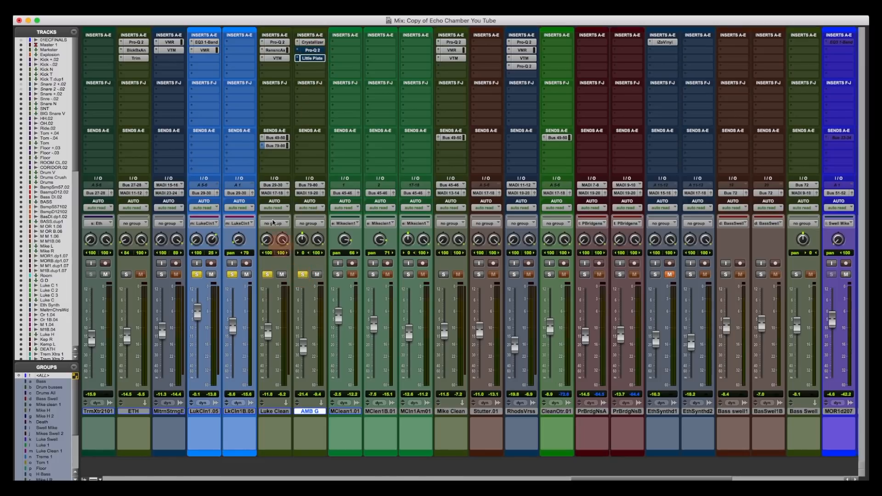
left_click(268, 274)
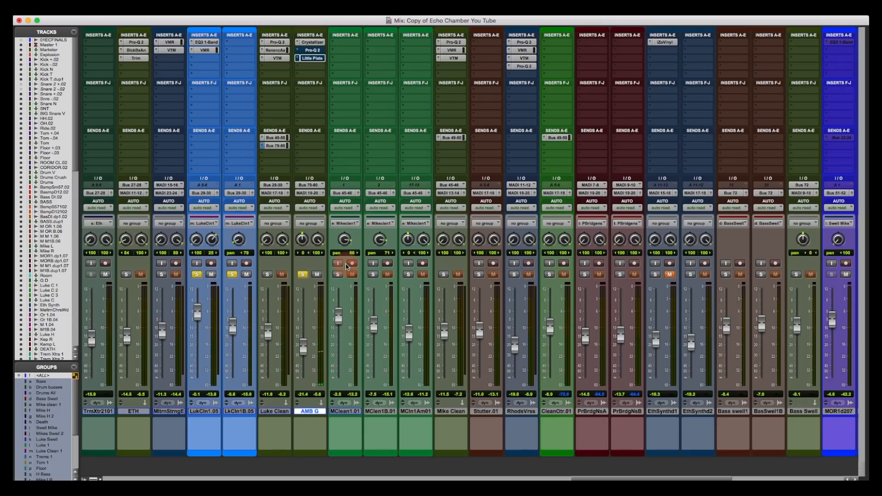
left_click(267, 275)
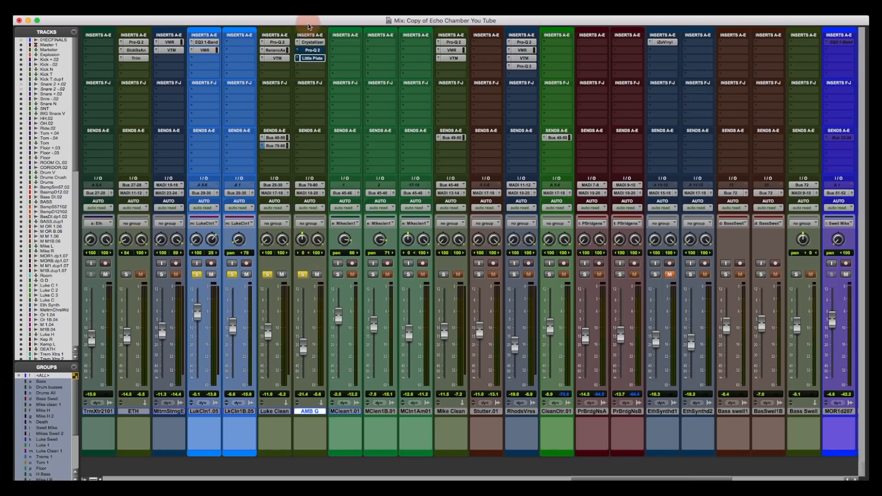
left_click(282, 274)
- Re-enable AMB G's Pro-Q 2 and Little Plate and unmute Luke Clean
left_click(312, 51)
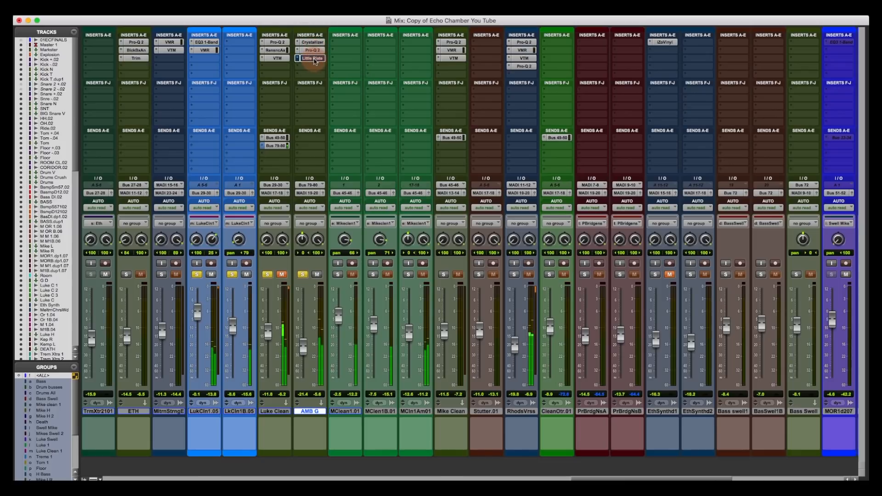
left_click(314, 59, "super")
left_click(283, 275)
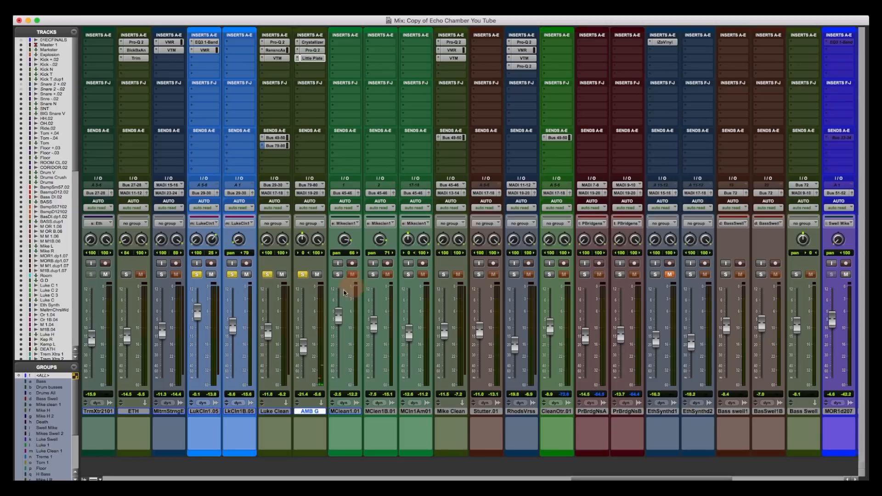
- Solo Mikeclen1, Mike Clean and Rhodes Verses, then mute AMB G
left_click(408, 274)
left_click(444, 274)
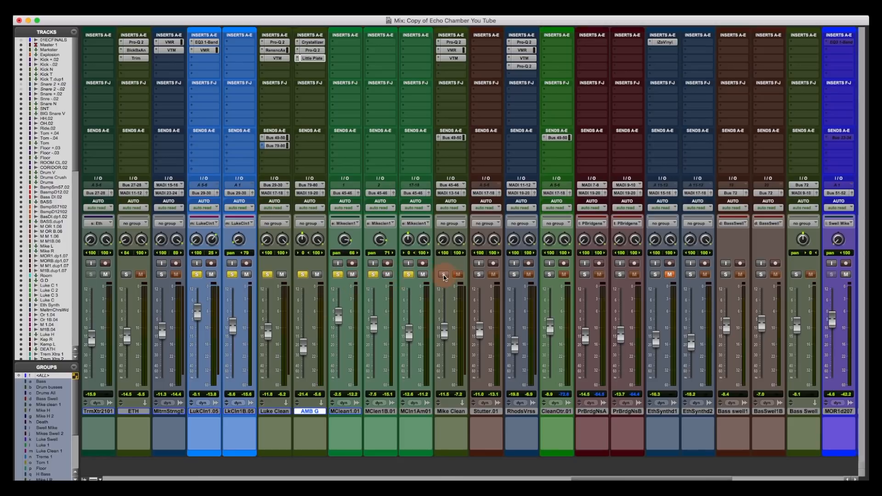
left_click(514, 275)
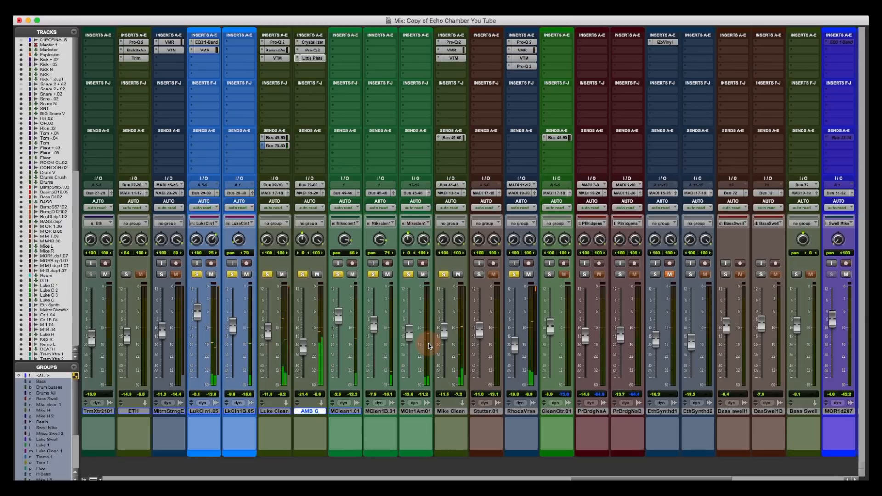
left_click(318, 275)
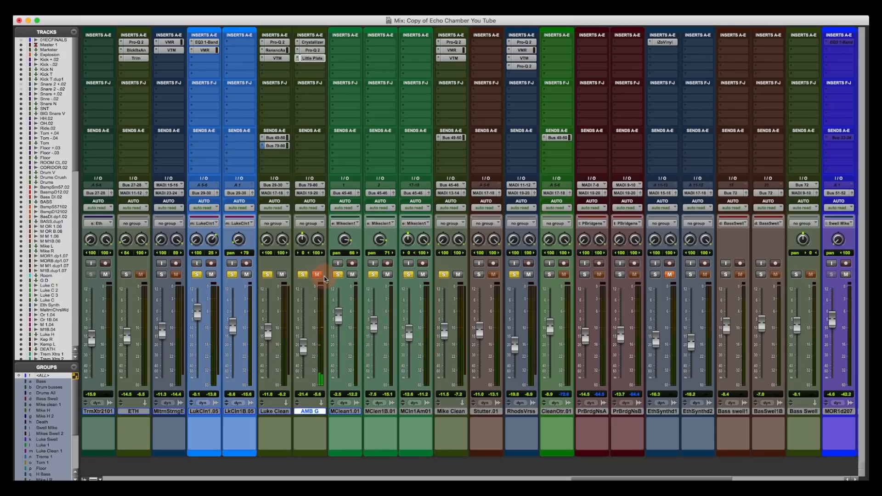
- Clear all solos, then mute AMB G together with the selected RhodsVrss track
left_click(305, 275)
left_click(317, 275)
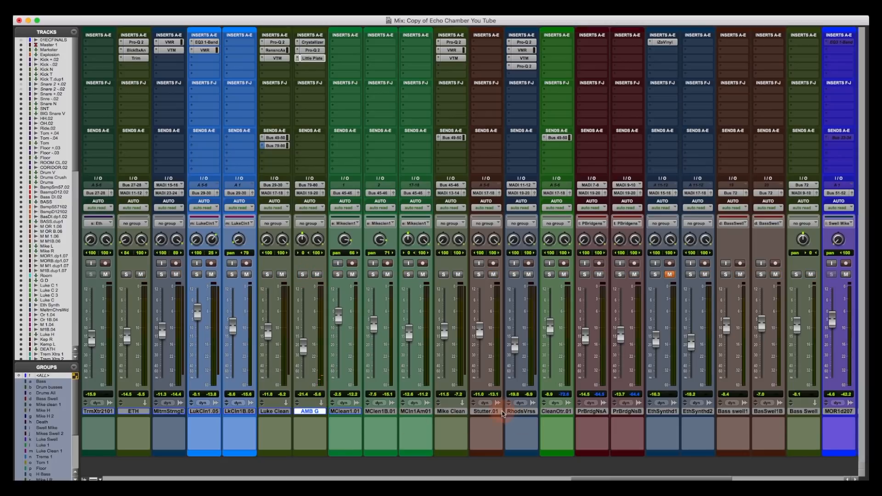
left_click(520, 413, "super")
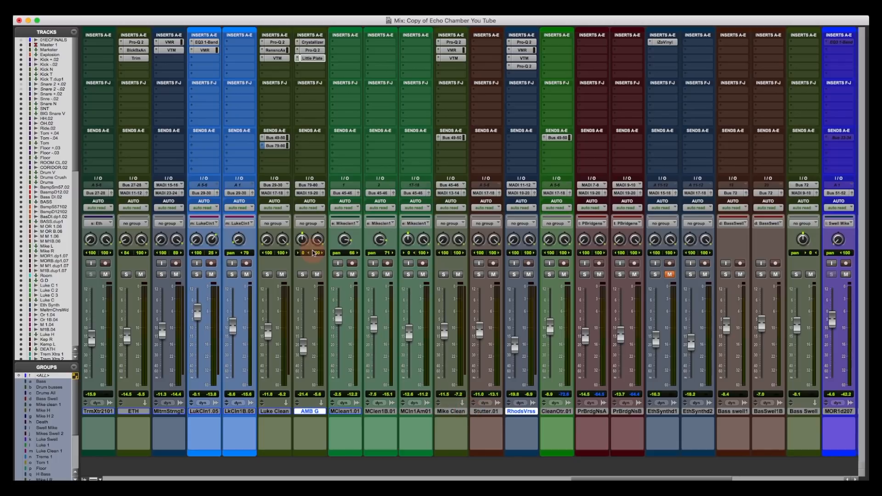
left_click(319, 275)
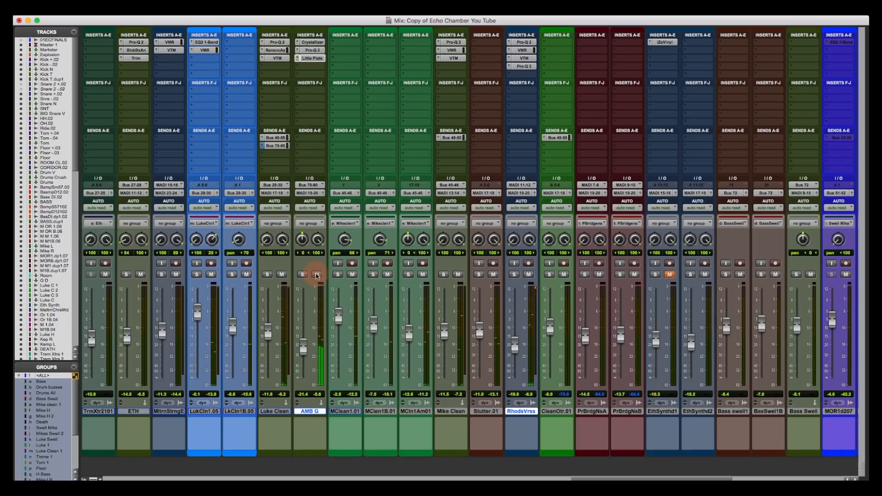
left_click(316, 275)
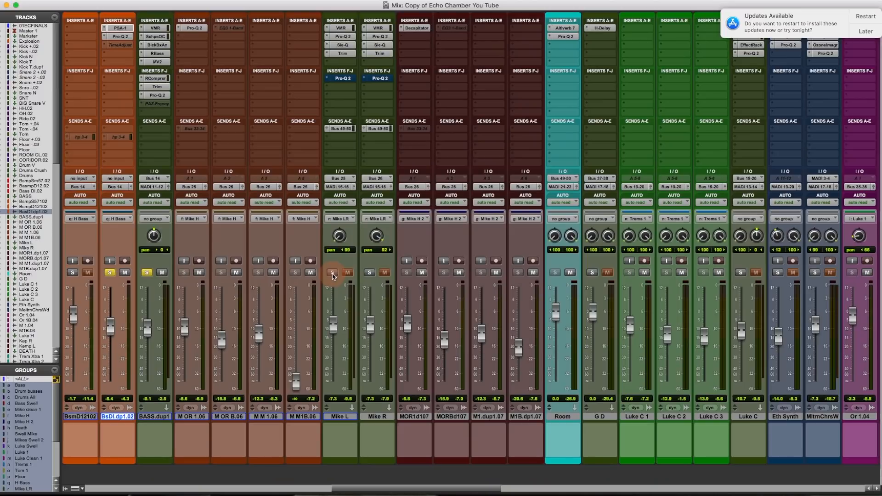
- Solo the Mike L/Mike R pair, play the session from the Edit window, and return to Mix
left_click(333, 274)
key("super+equal")
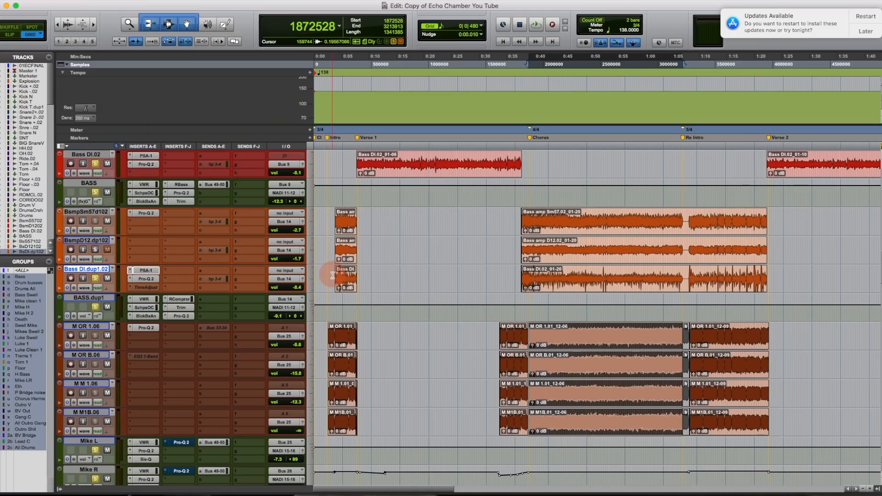
key("space")
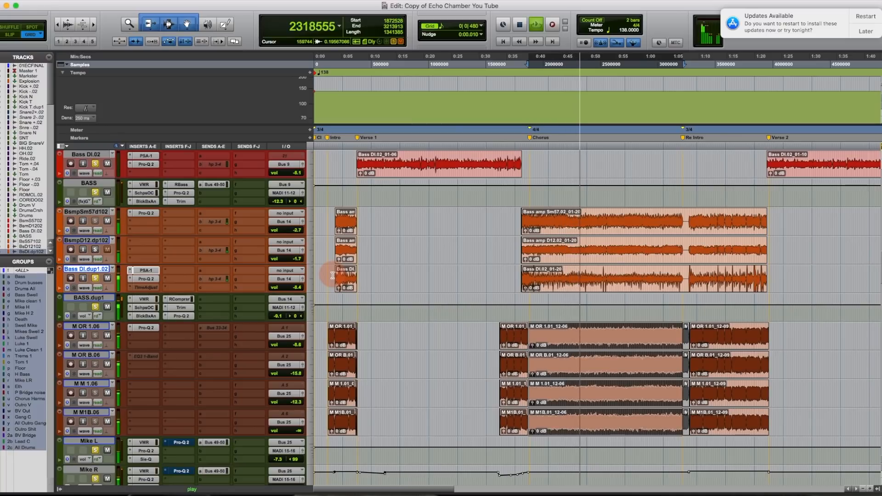
key("super+equal")
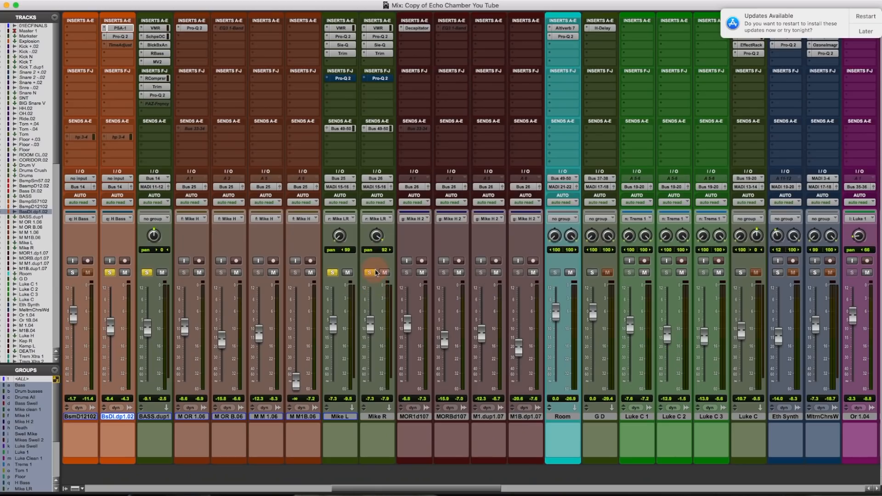
- Solo Mike L alone and bypass its Sie-Q, Pro-Q 2, VMR and Trim inserts
left_click(373, 274)
left_click(333, 274)
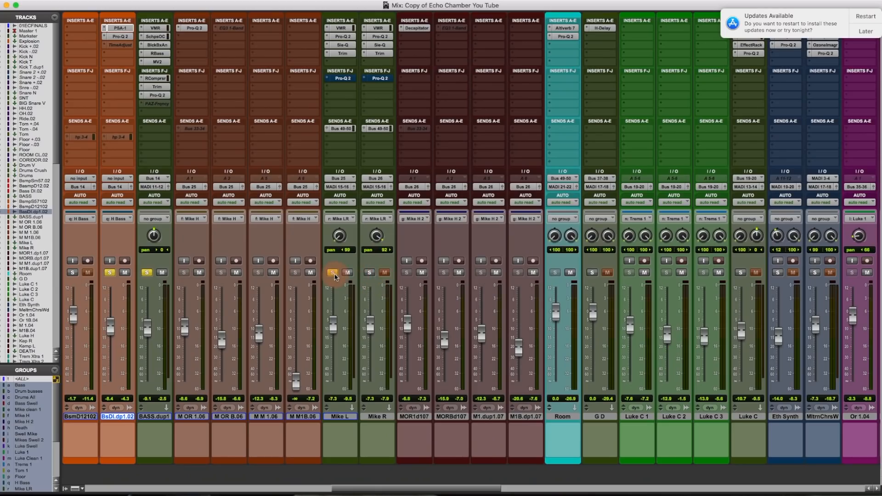
left_click(346, 48)
left_click(345, 45, "super")
left_click(345, 38, "super")
left_click(344, 29, "super")
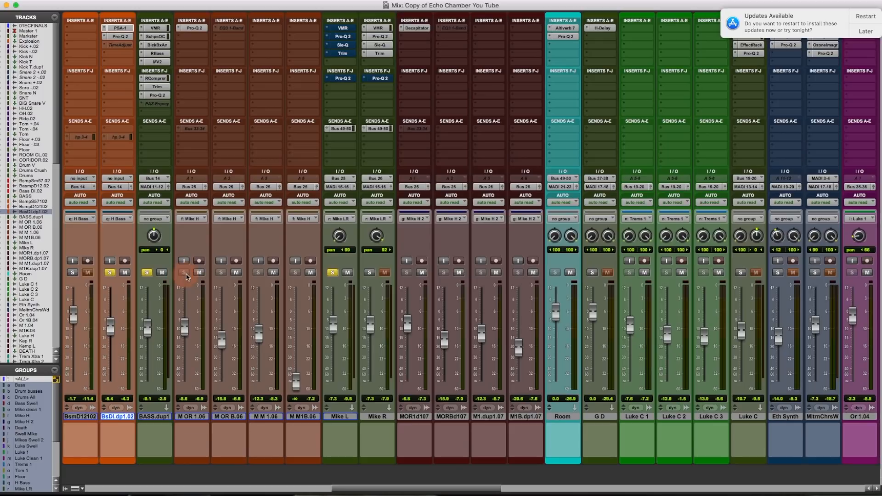
- Start playback and add solos on M OR B.06 and M M 1.06
key("space")
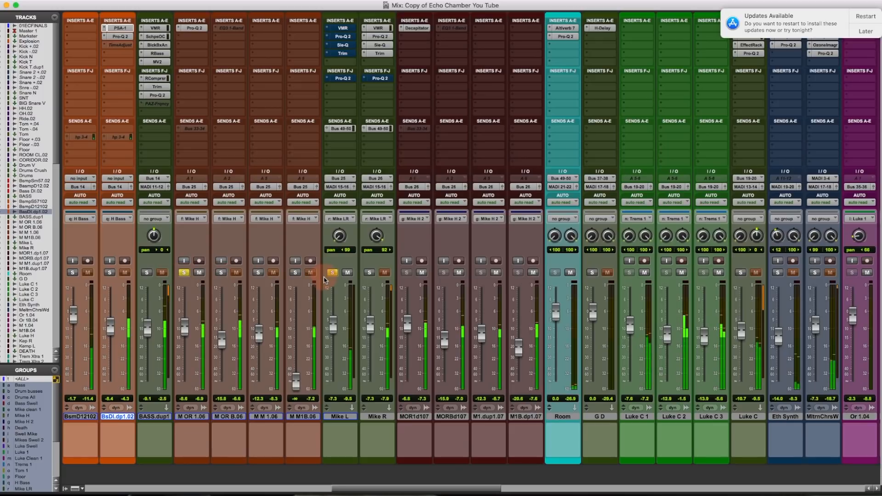
left_click(222, 273)
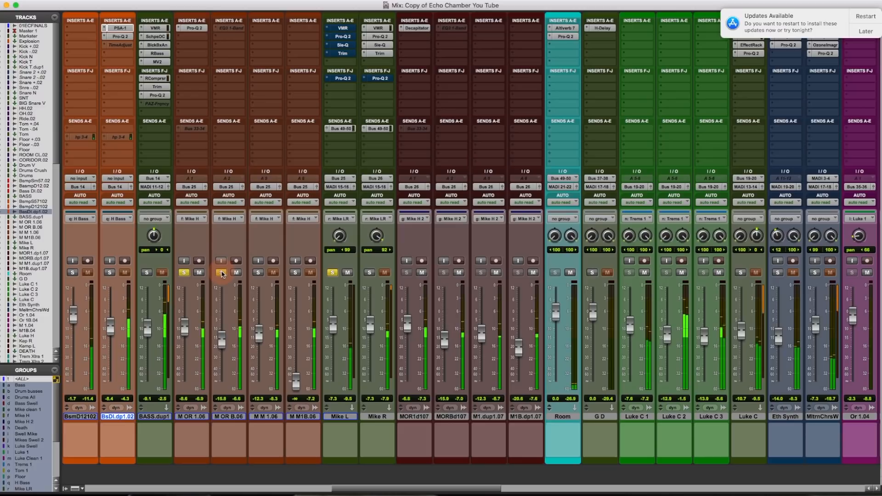
left_click(259, 273)
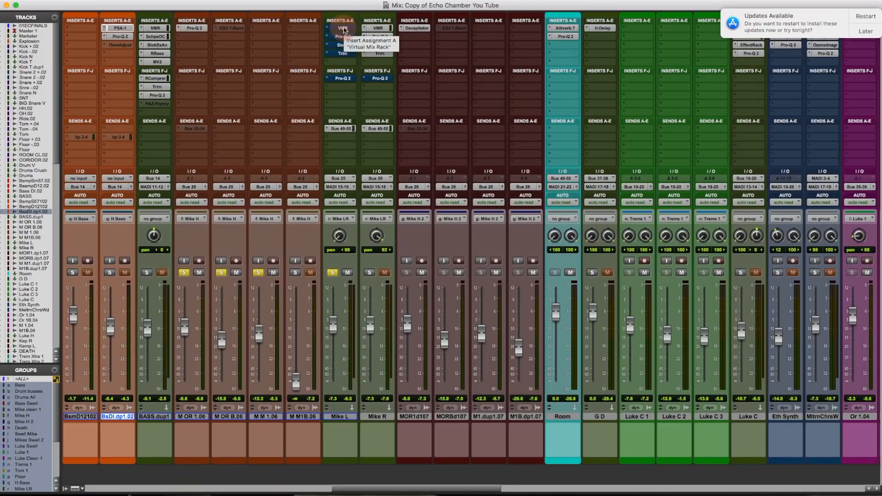
left_click(343, 29)
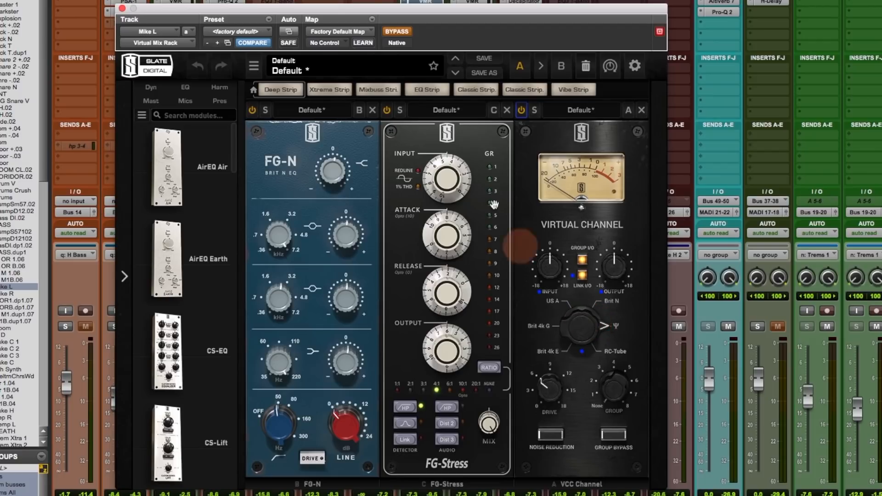
left_click(397, 32)
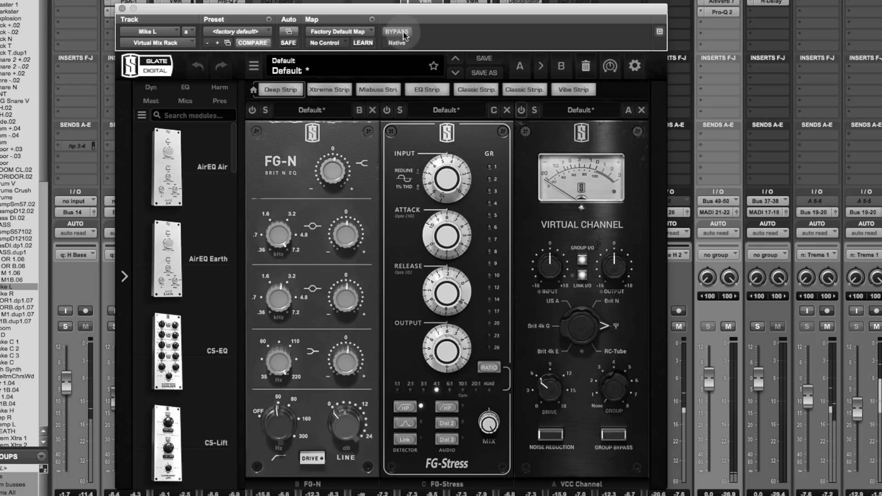
left_click(397, 32)
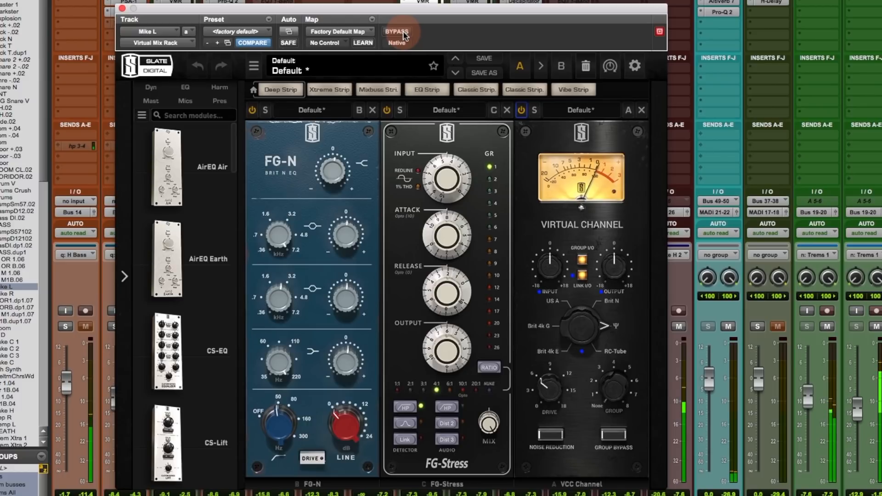
left_click(404, 36)
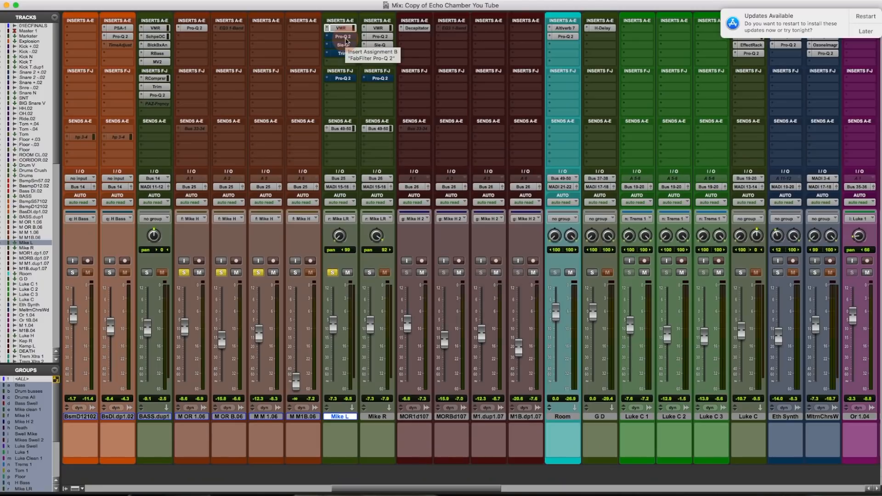
- Open Mike L's Pro-Q 2 and toggle its bypass on, off and on again
left_click(343, 37)
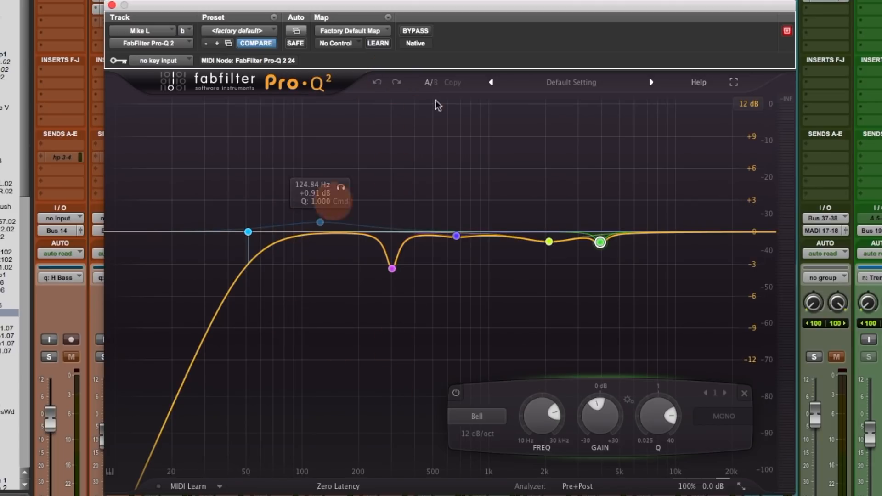
left_click(420, 32)
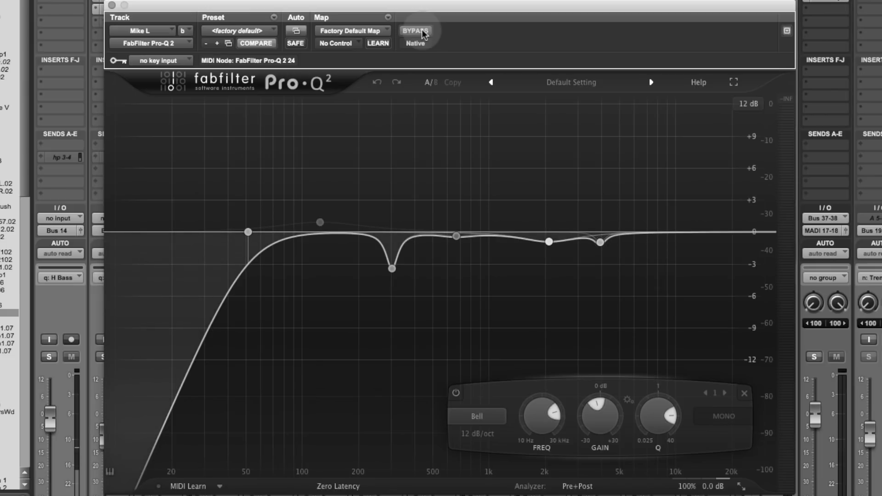
left_click(421, 31)
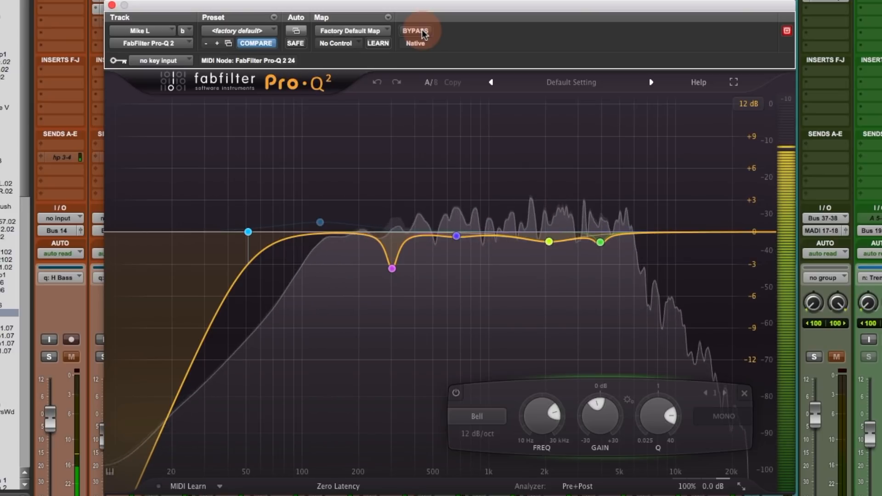
left_click(421, 32)
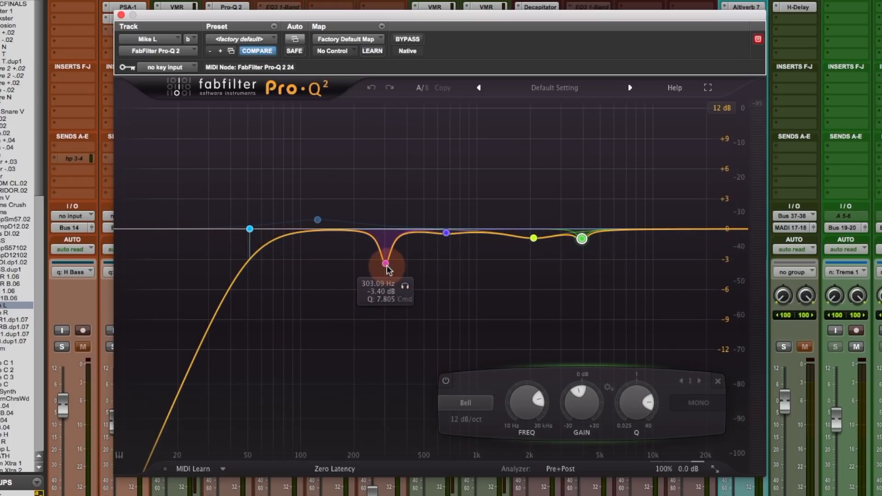
- Play and solo-listen to the 303 Hz cut band, then turn the band solo off
key("space")
left_click(405, 286)
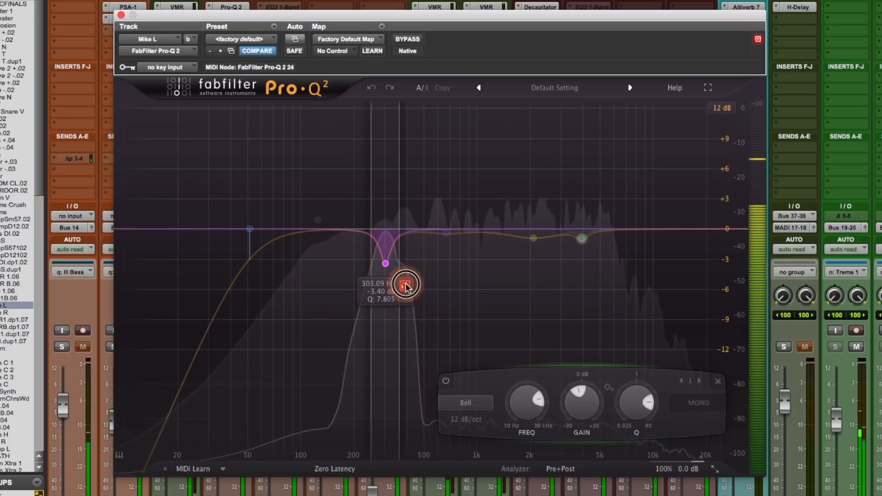
left_click(405, 287)
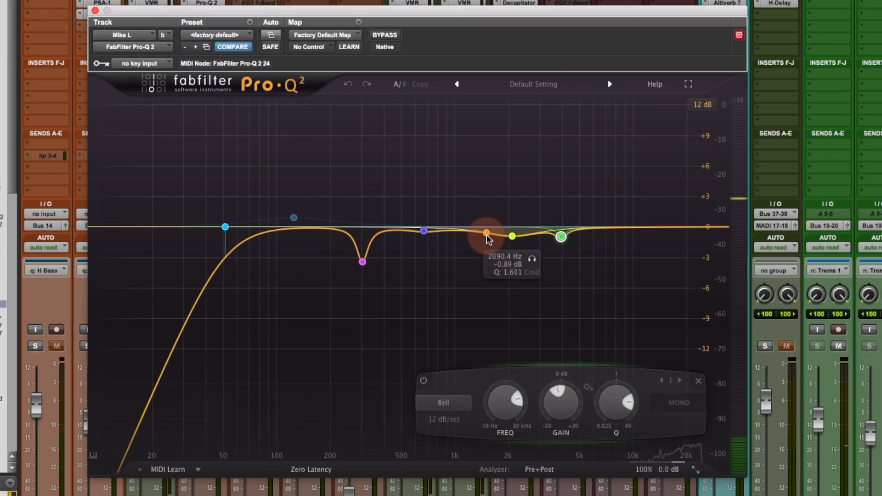
- Sweep the yellow 2 kHz band and solo-listen to the band near 3944 Hz
left_click_drag(489, 235, 509, 235)
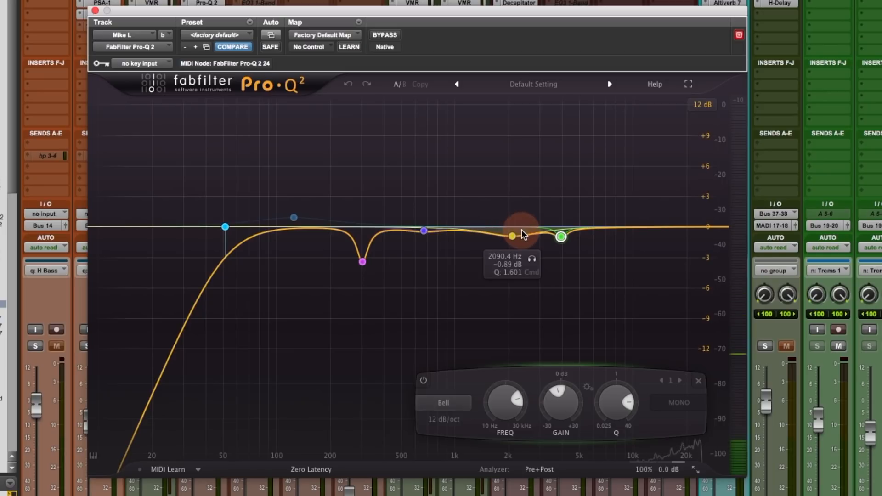
left_click(513, 236)
left_click(581, 260)
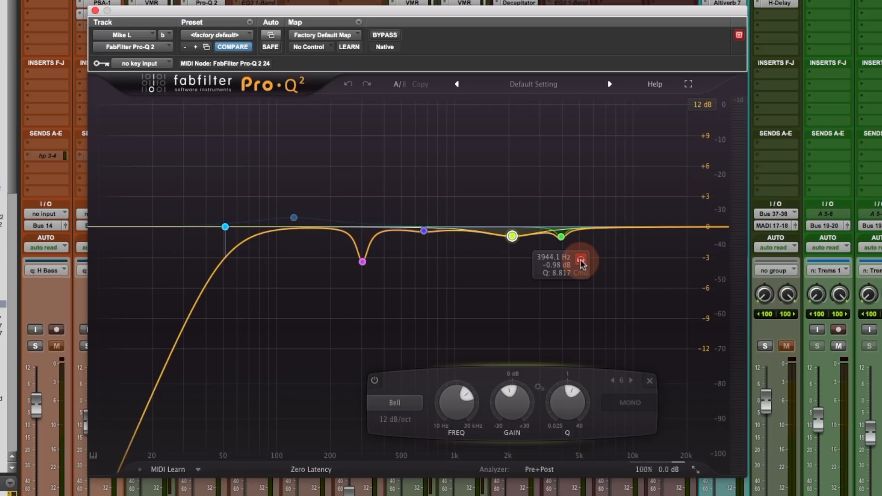
left_click(581, 261)
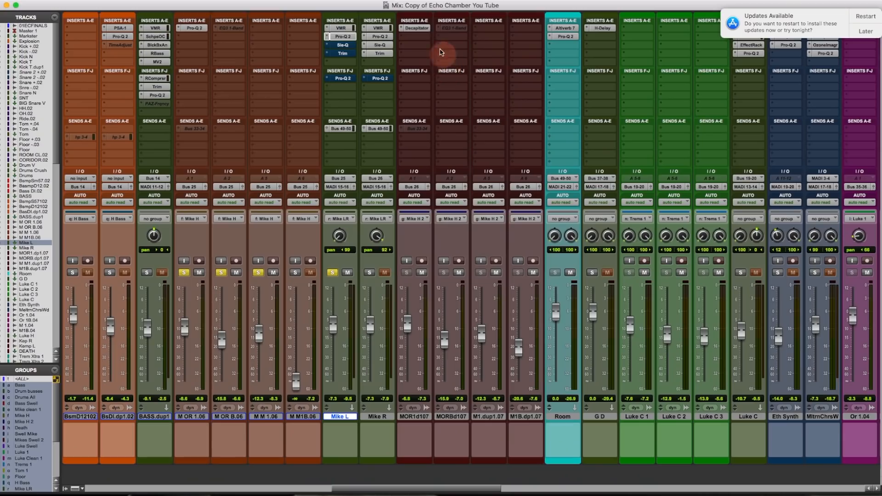
- Bring up Mike L's Soundtoys Sie-Q on its Default preset
left_click(344, 45)
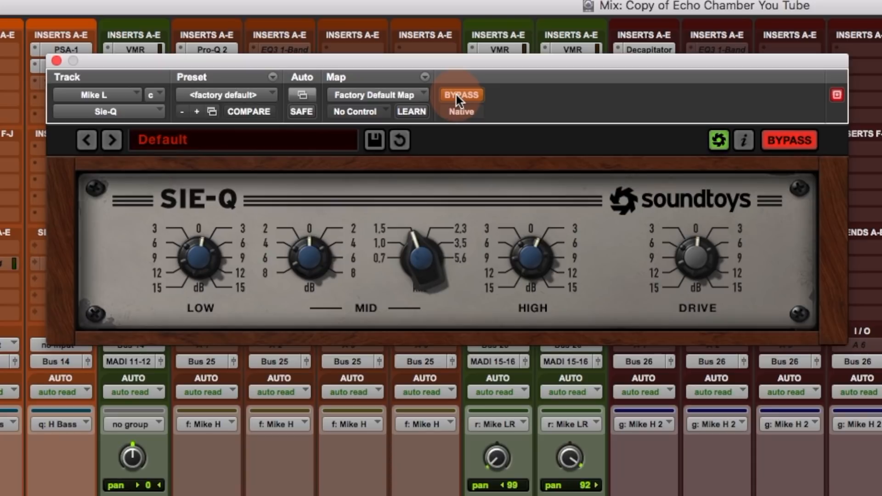
- Unbypass the Soundtoys Sie-Q on Mike L so it processes again on its Default preset
left_click(457, 95)
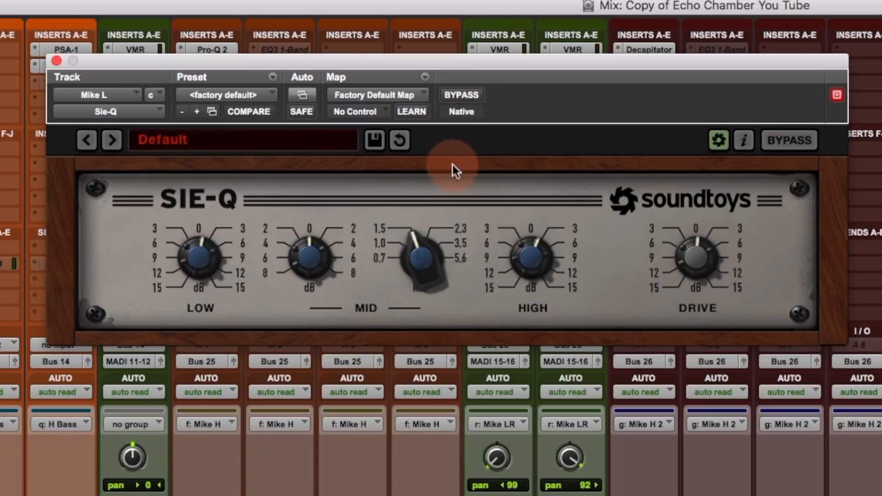
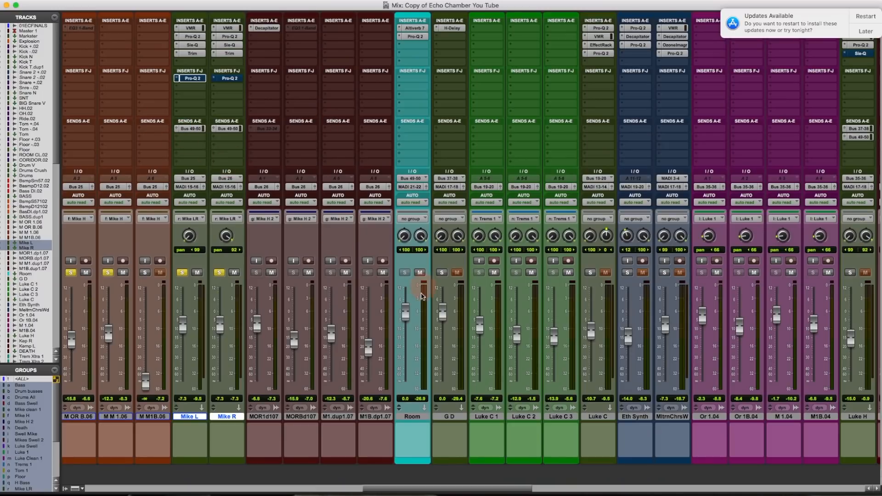
- Open the Altiverb 7 reverb on the Room track and move its window to the right
left_click(412, 29)
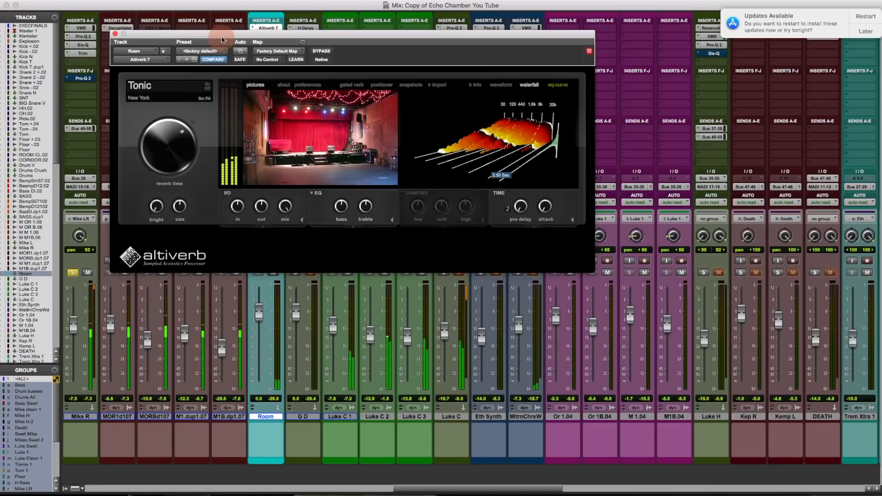
left_click_drag(273, 34, 552, 27)
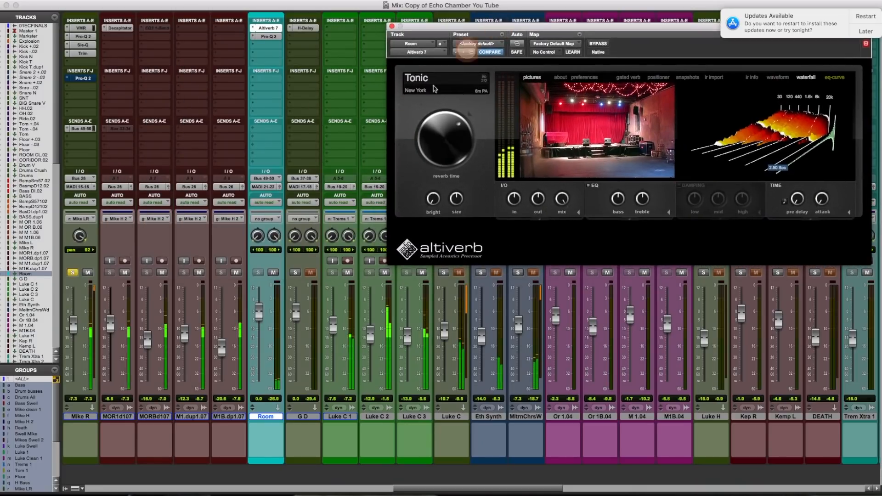
left_click(272, 277)
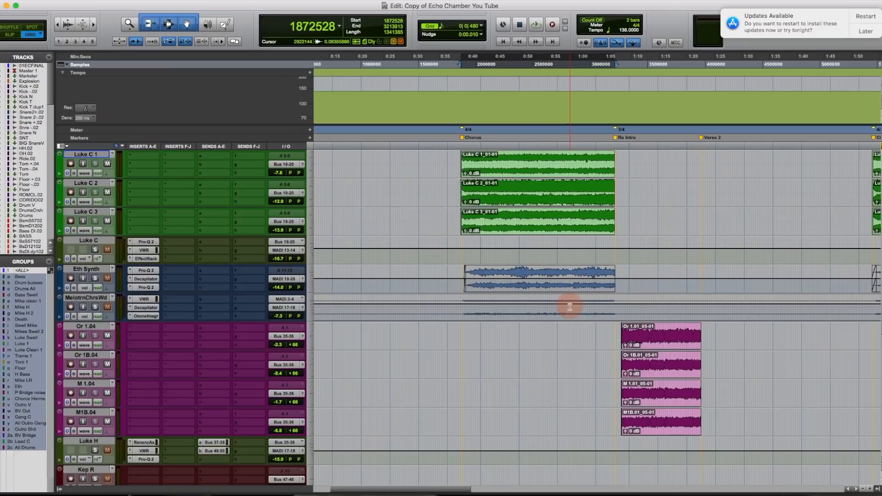
- Select the Or regions on the grouped tracks and return to the Mix window with Cmd+=
left_click(641, 344)
key("super+equal")
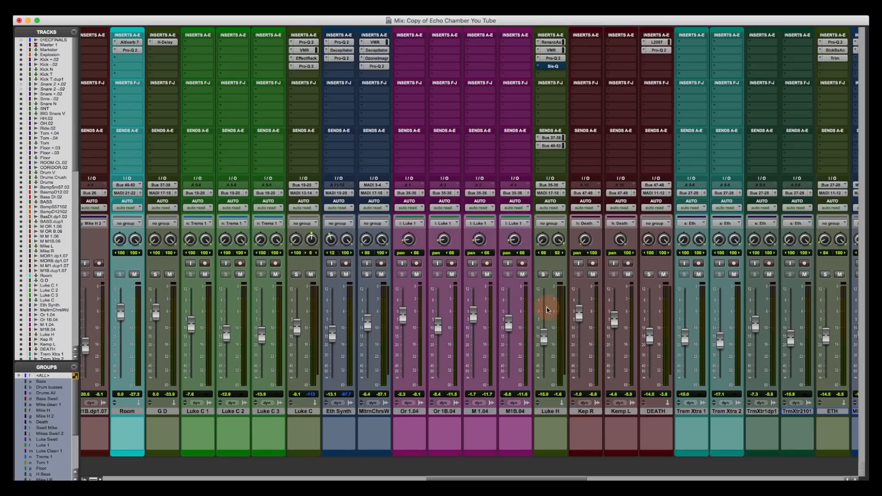
left_click(543, 274)
left_click(553, 66, "super")
left_click(551, 59, "super")
left_click(551, 51, "super")
left_click(552, 42, "super")
left_click(554, 66, "super")
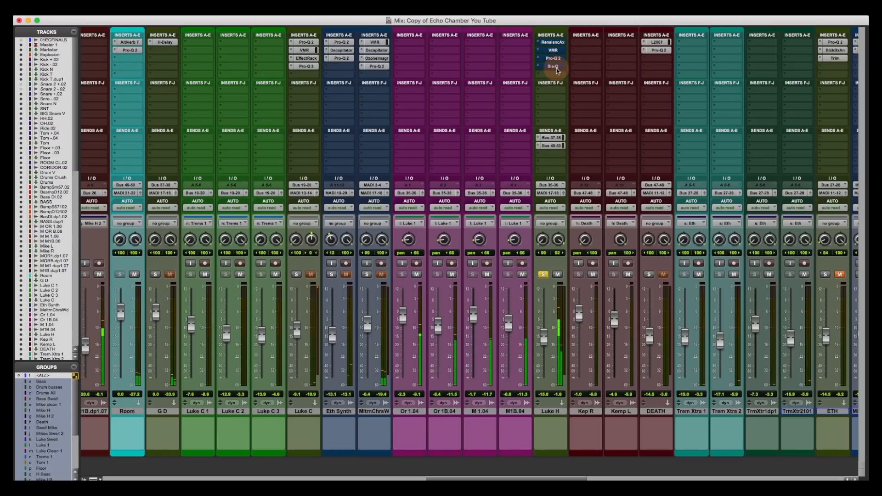
left_click(554, 67)
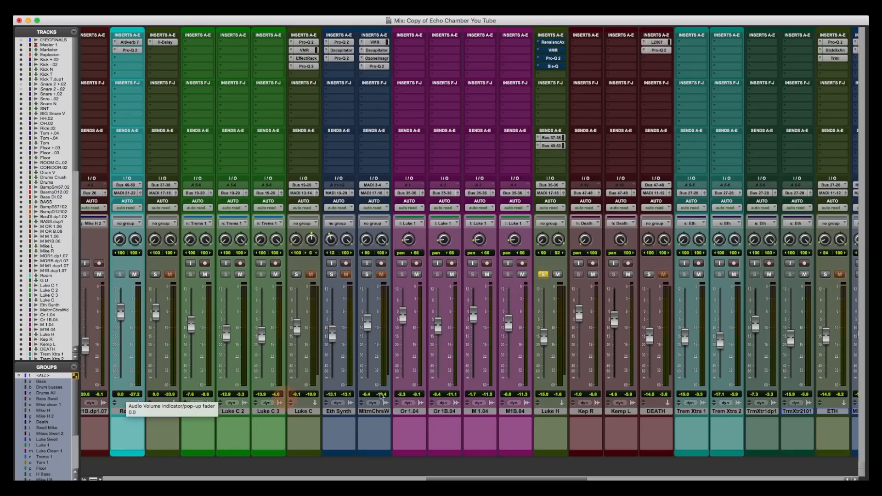
scroll(500, 365, "right", 3)
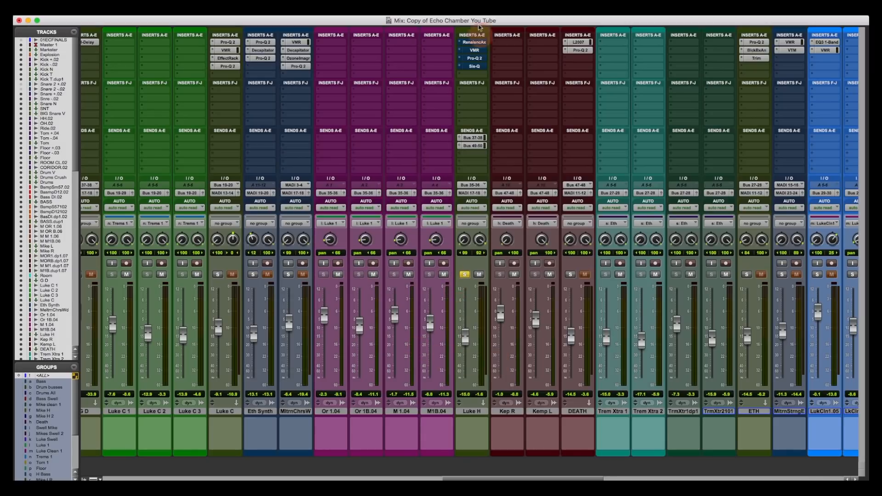
left_click(479, 41)
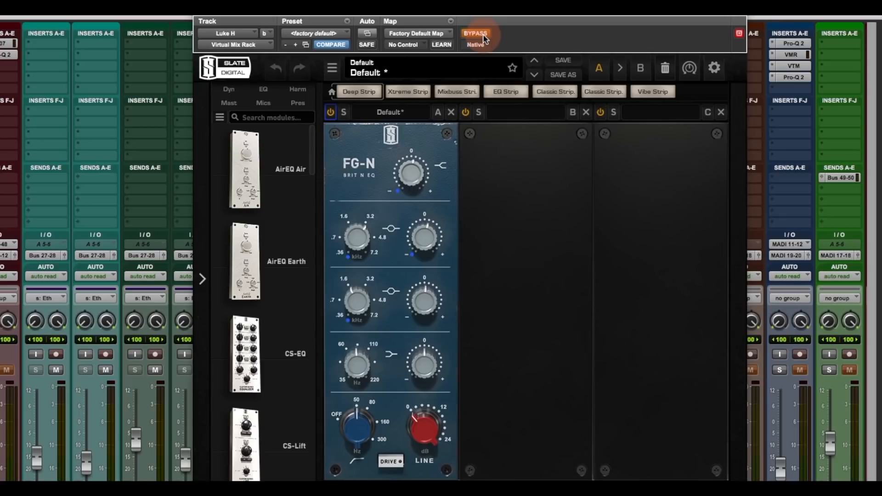
left_click(484, 34)
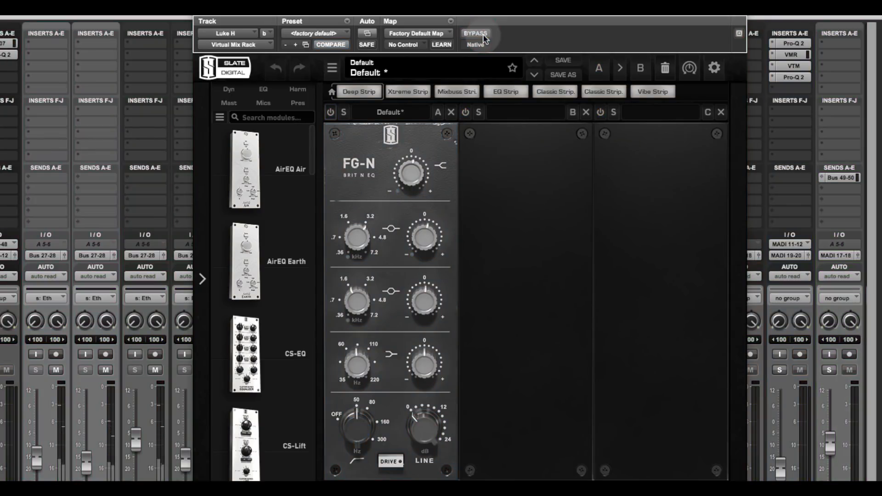
left_click(484, 34)
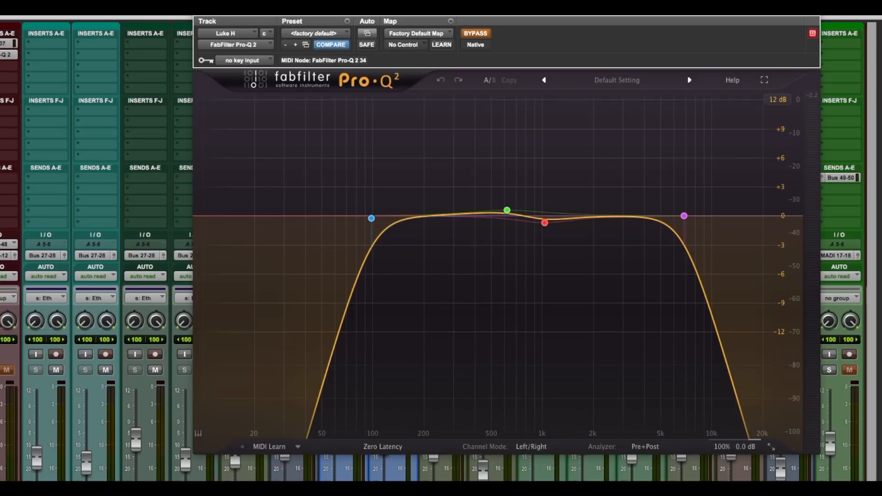
left_click(449, 207)
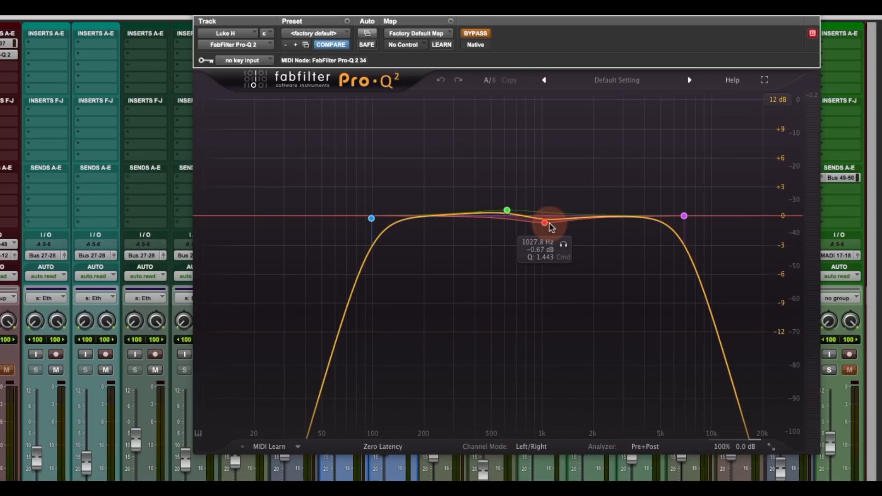
left_click(476, 34)
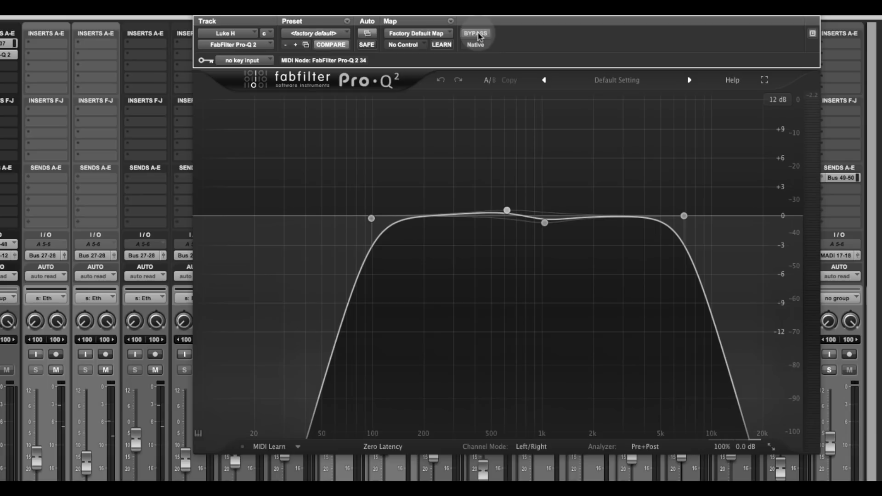
left_click(478, 35)
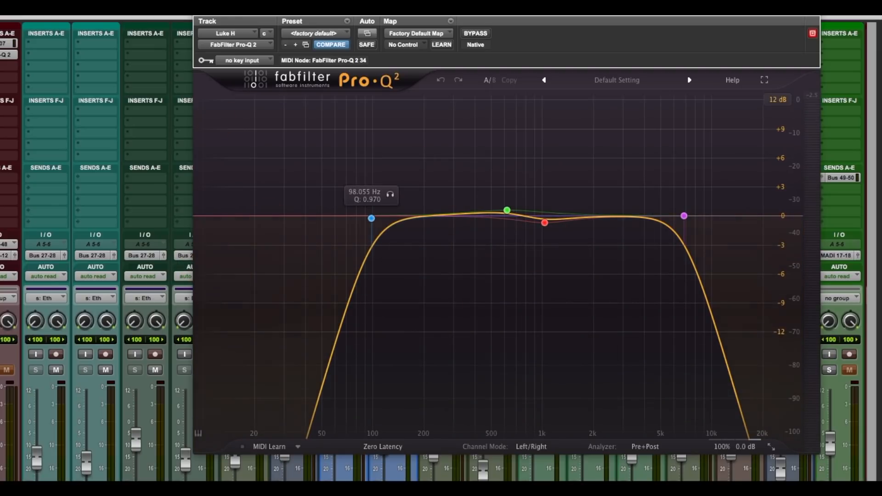
left_click(197, 17)
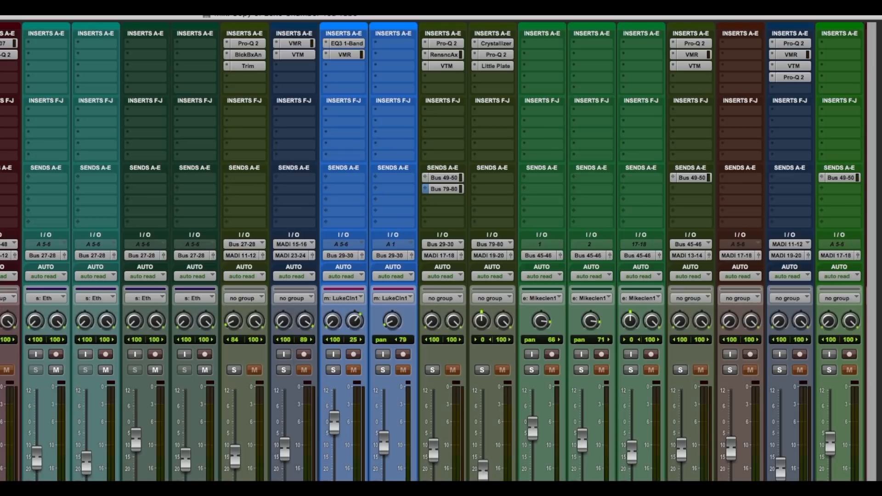
left_click(2, 78)
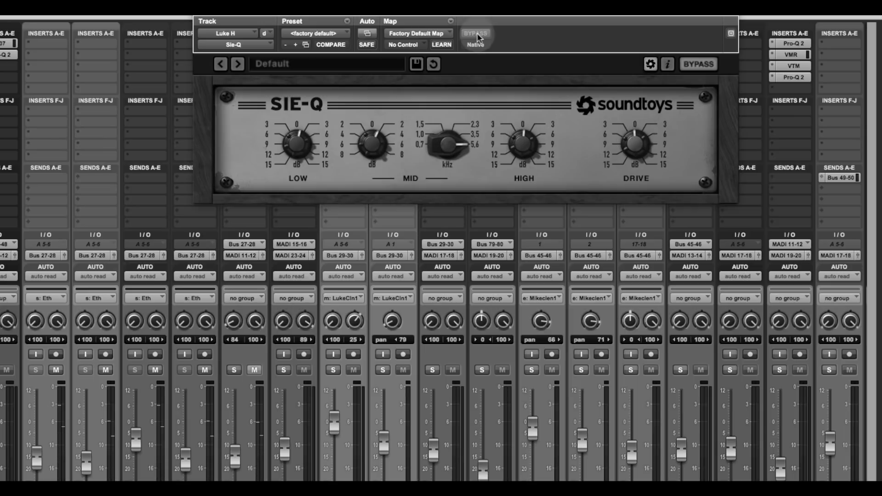
left_click(477, 35)
left_click(477, 35)
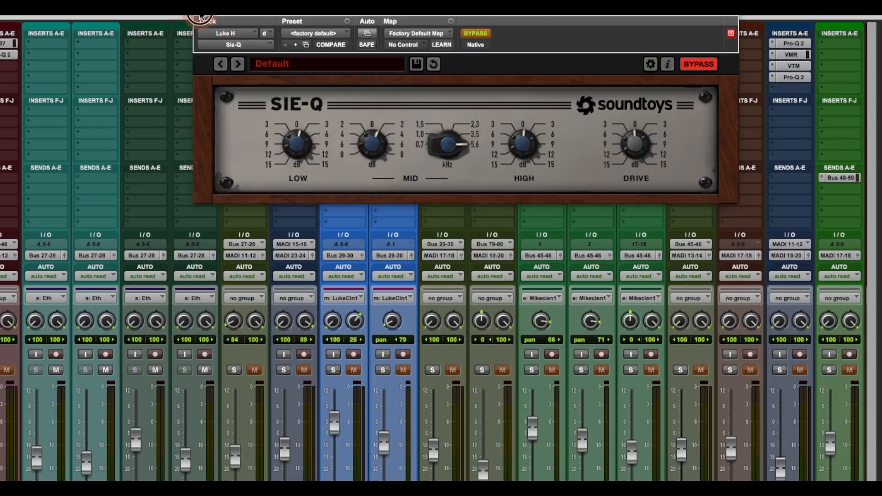
left_click(200, 15)
scroll(370, 154, "left", 6)
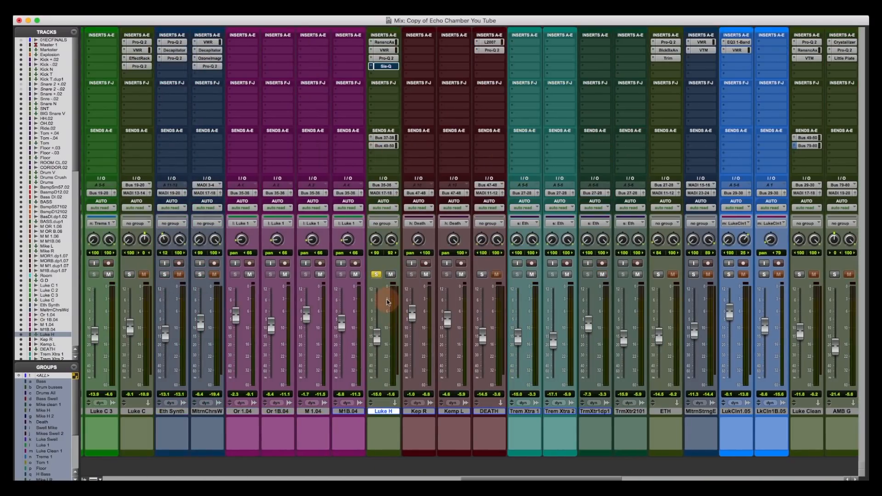
- Unsolo Luke H and bypass its Renaissance Axx, VMR and Pro-Q 2 inserts
left_click(377, 275)
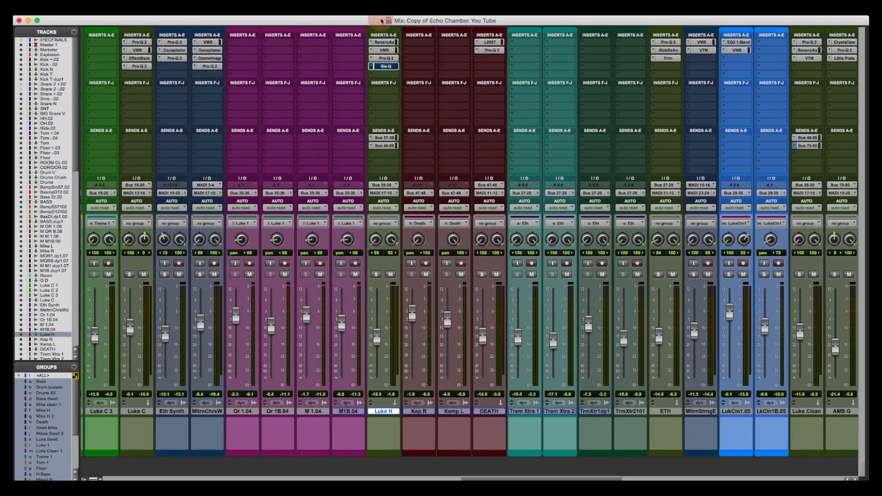
left_click(387, 42, "super")
left_click(387, 51, "super")
left_click(387, 58, "super")
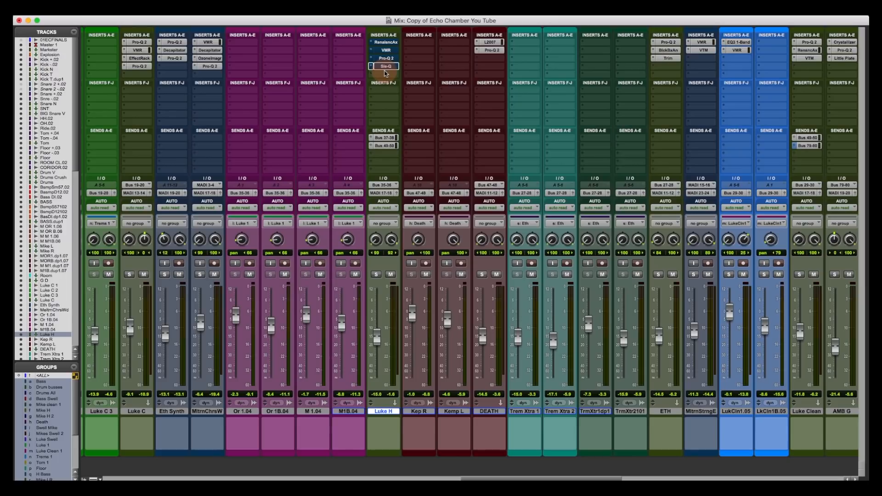
key("space")
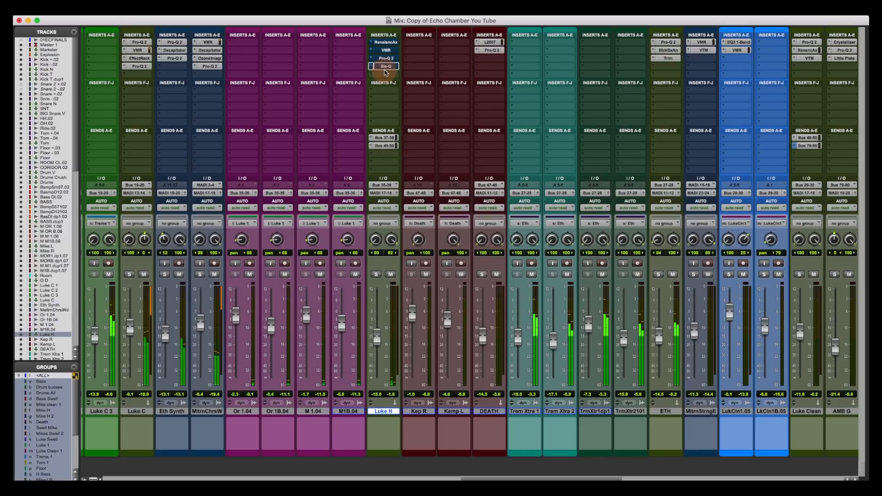
left_click(385, 43)
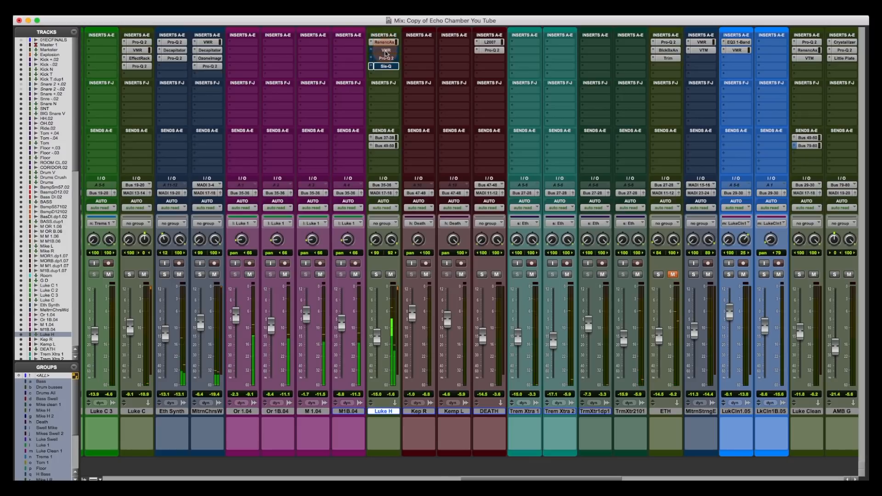
left_click(385, 51, "super")
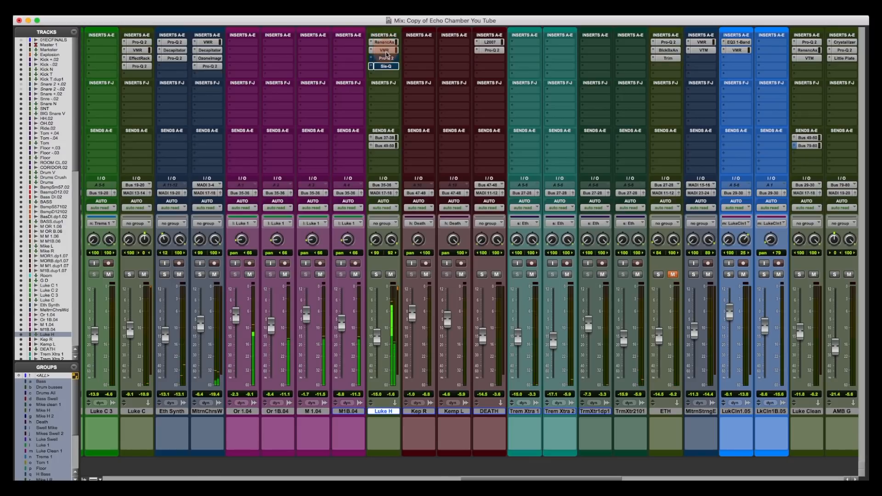
left_click(387, 60, "super")
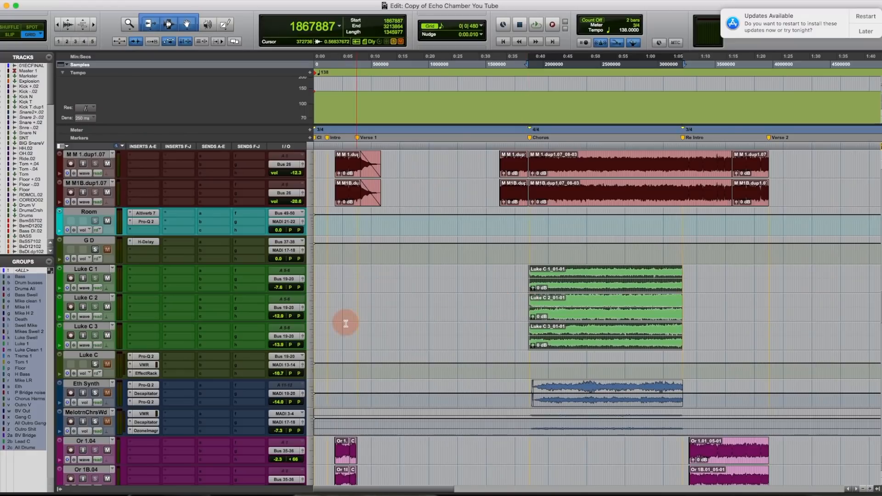
- Solo Luke C, audition it from the Chorus marker, then return to the Mix window
left_click(95, 364)
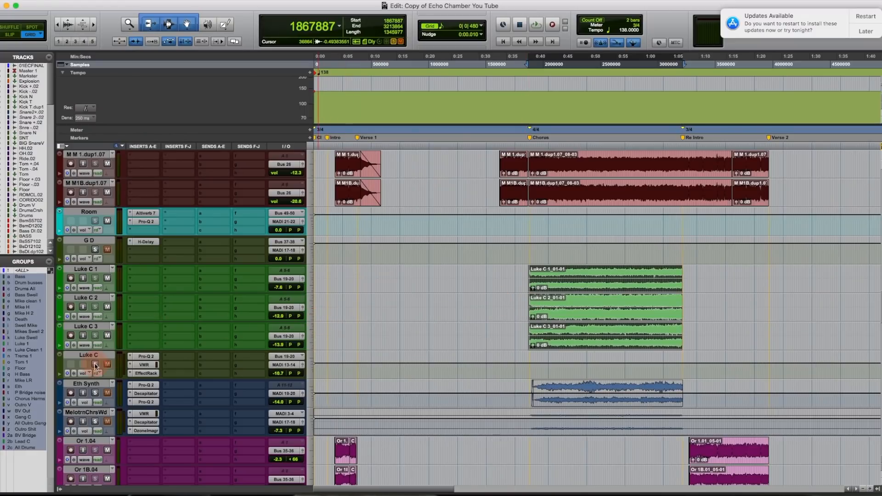
left_click(543, 279)
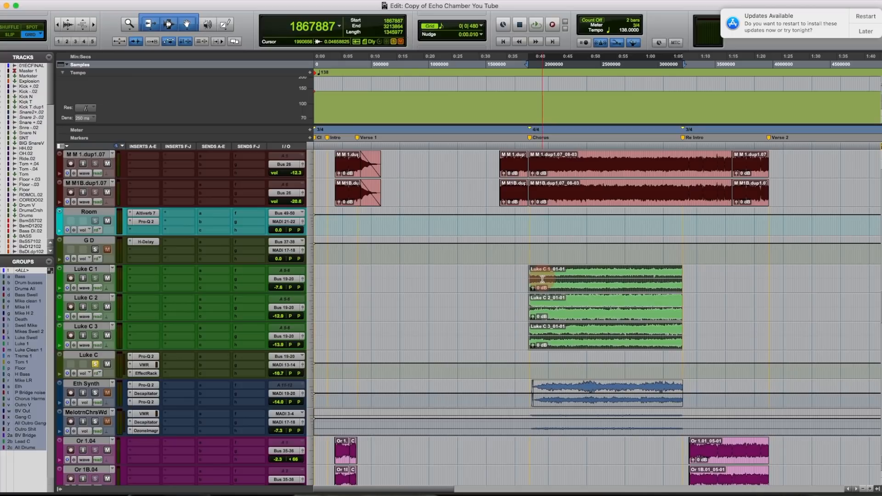
left_click(95, 364)
left_click(95, 364)
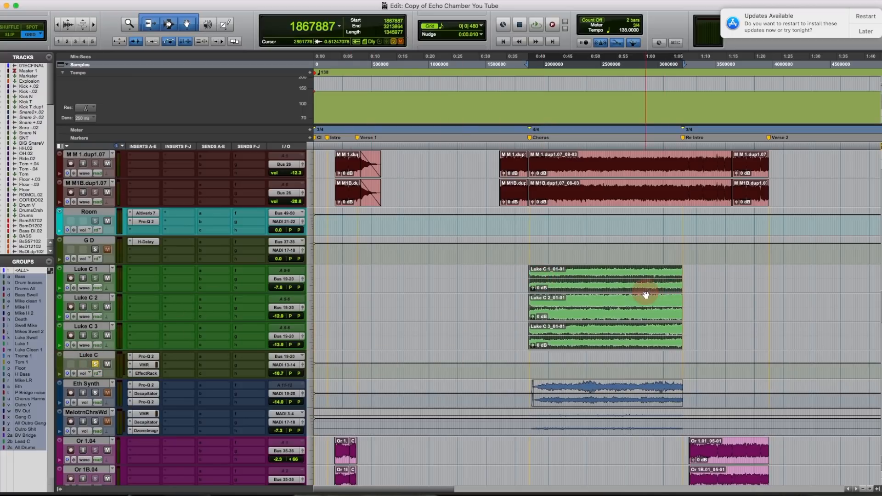
key("space")
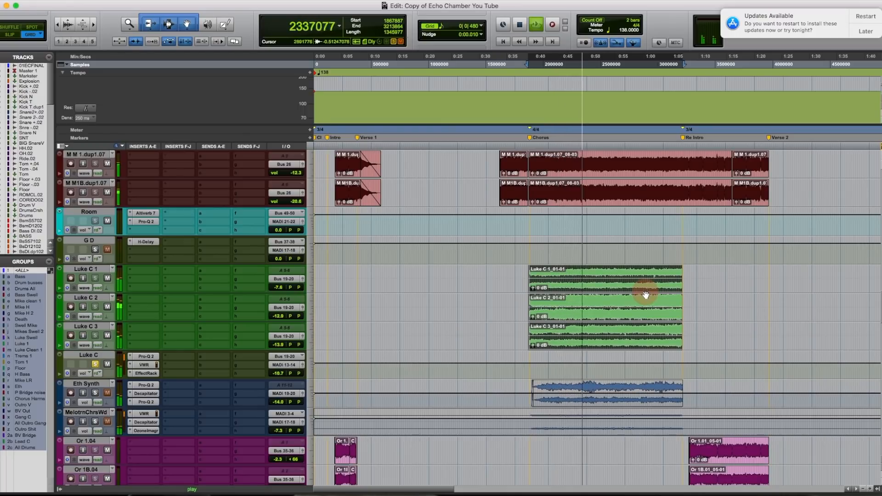
key("space")
left_click(94, 365)
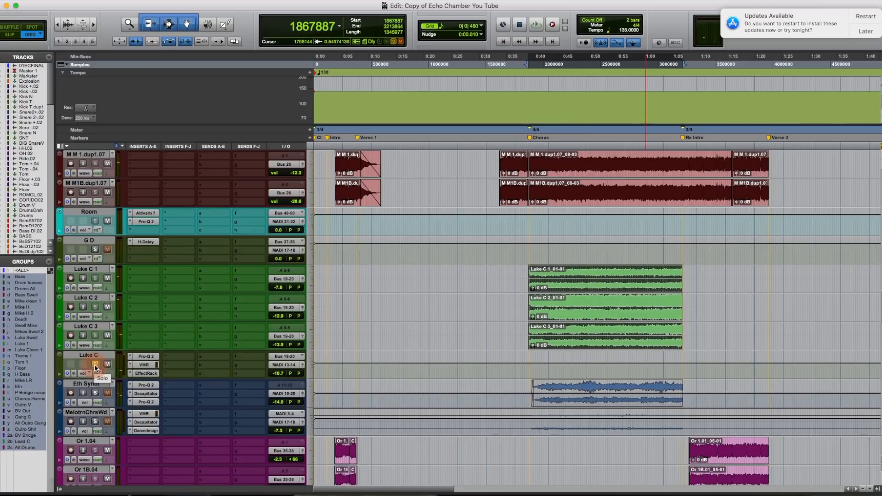
key("super+equal")
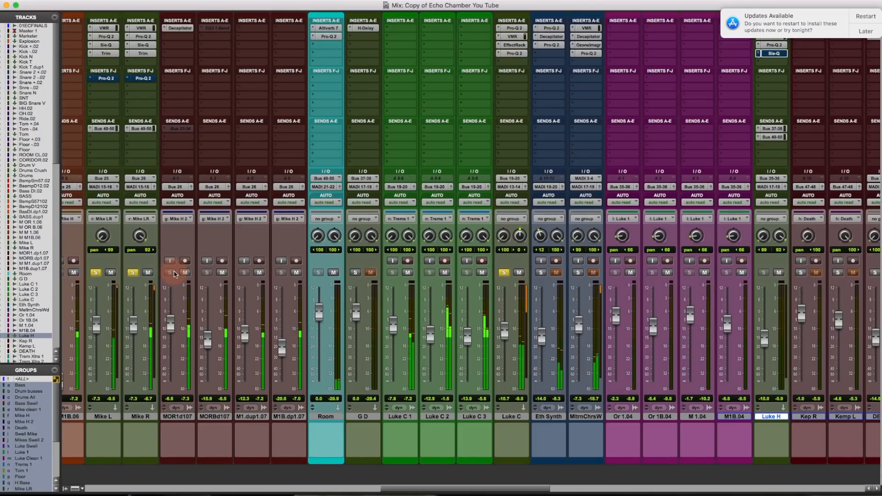
- Raise the Luke C fader from -10.7 dB to -5.7 dB
left_click(503, 329)
left_click_drag(501, 330, 501, 321)
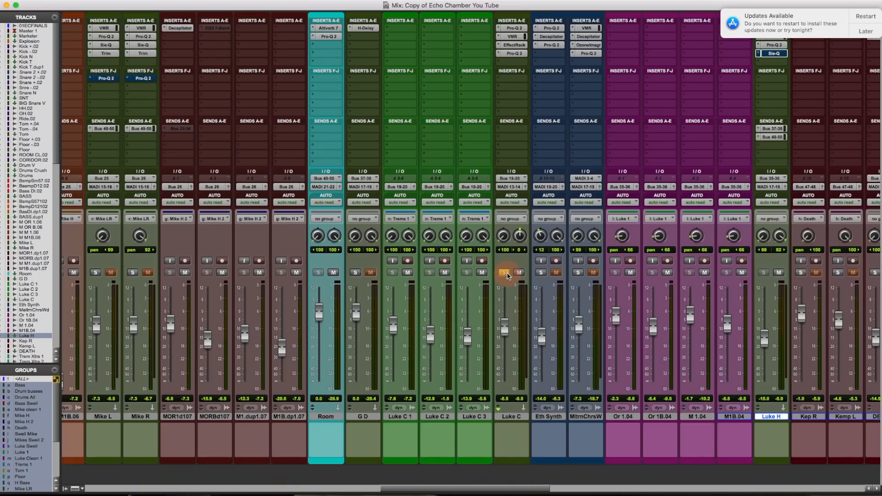
left_click(503, 272)
left_click(518, 53, "super")
left_click(517, 45, "super")
left_click(518, 36, "super")
left_click(519, 28, "super")
- Toggle solo on Luke C 1, Luke C 2 and neighbouring strips so Luke C 1 plays with Luke C
left_click(408, 272)
left_click(429, 273)
left_click(445, 273)
left_click(466, 274)
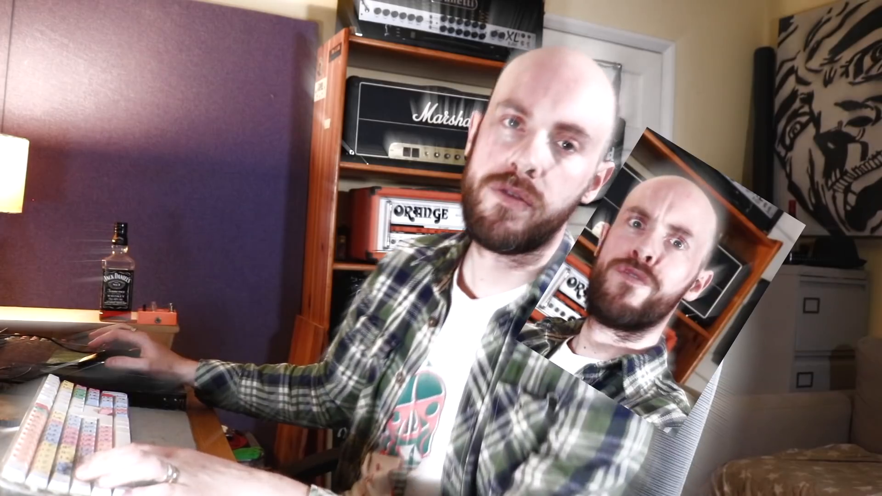
left_click(481, 272)
scroll(465, 276, "right", 3)
left_click(421, 273)
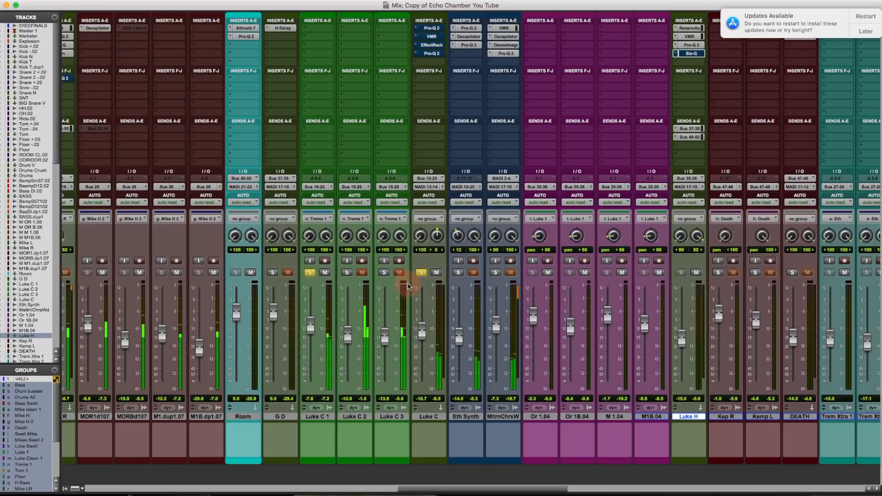
- Solo Luke C 2 and Luke C 3, then bring up Luke C's FabFilter Pro-Q 2 window
left_click(348, 274)
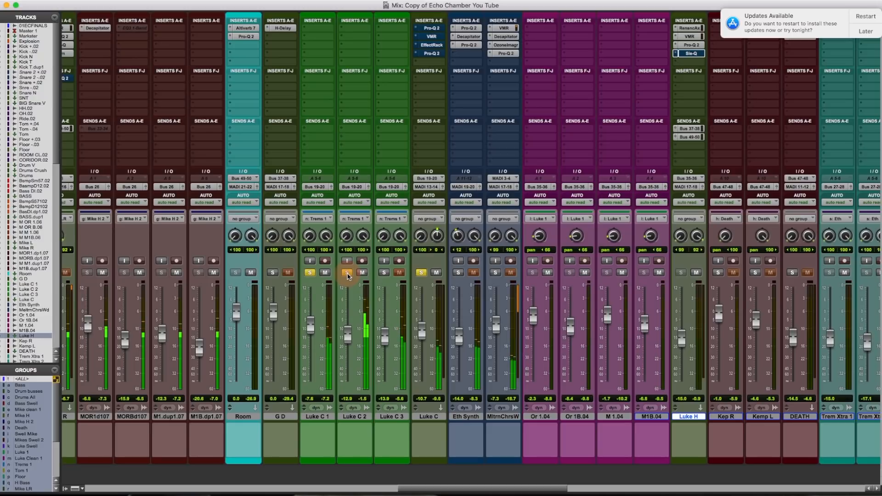
left_click(385, 275)
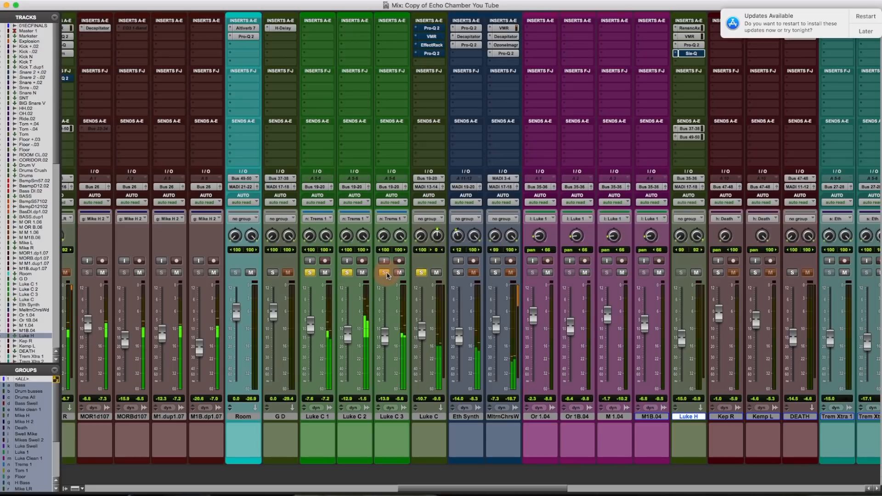
left_click(348, 273)
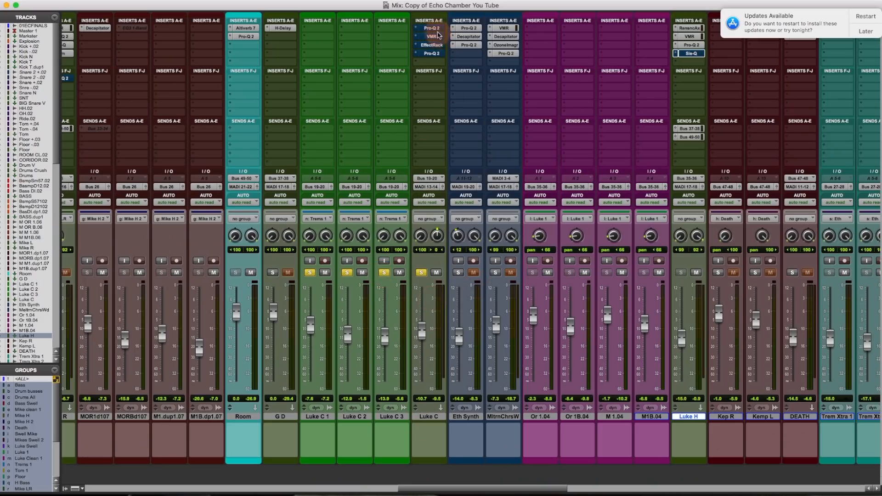
left_click(435, 30)
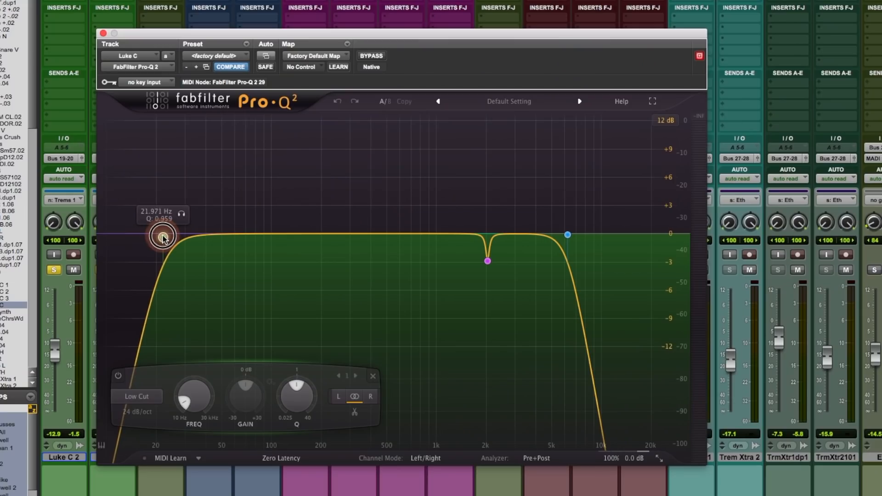
- Sweep the Pro-Q 2 low-cut band up from about 36 Hz and settle it near 102 Hz
left_click_drag(158, 233, 272, 246)
left_click_drag(271, 246, 272, 246)
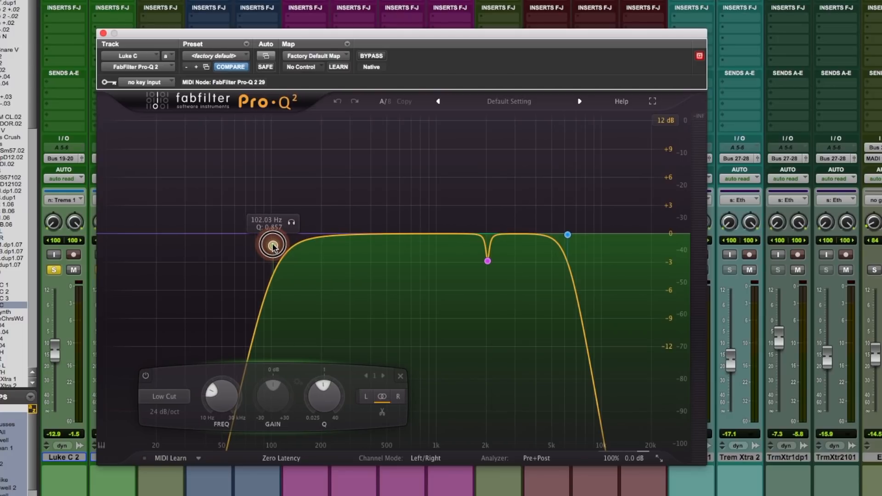
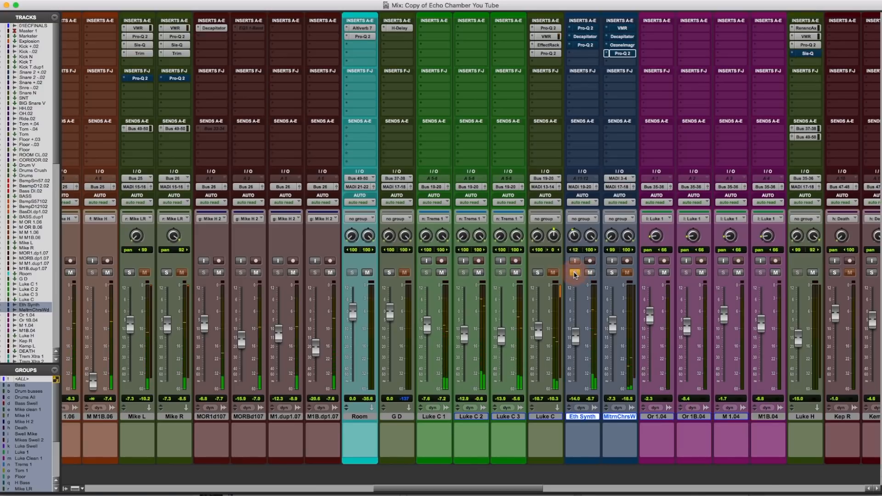
- Solo Eth Synth alone and open its Pro-Q 2 EQ (81.653 Hz high-pass, 421 Hz cut)
left_click(574, 273)
left_click(613, 273)
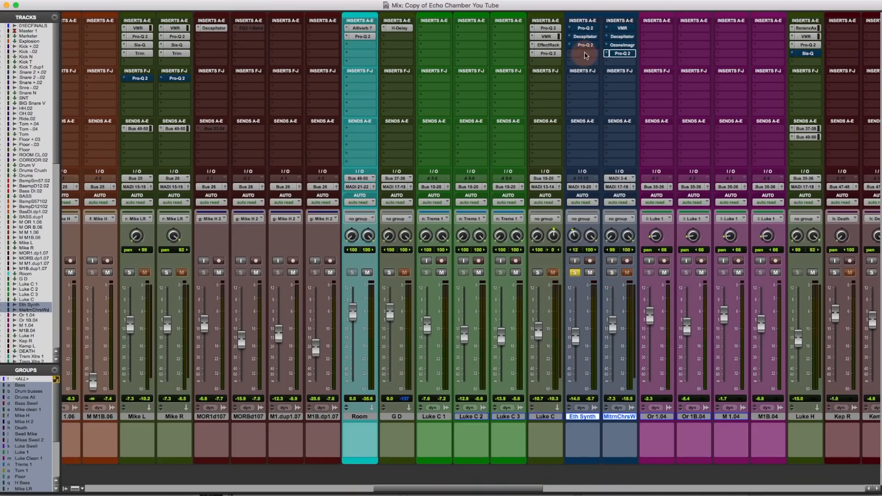
left_click(588, 29)
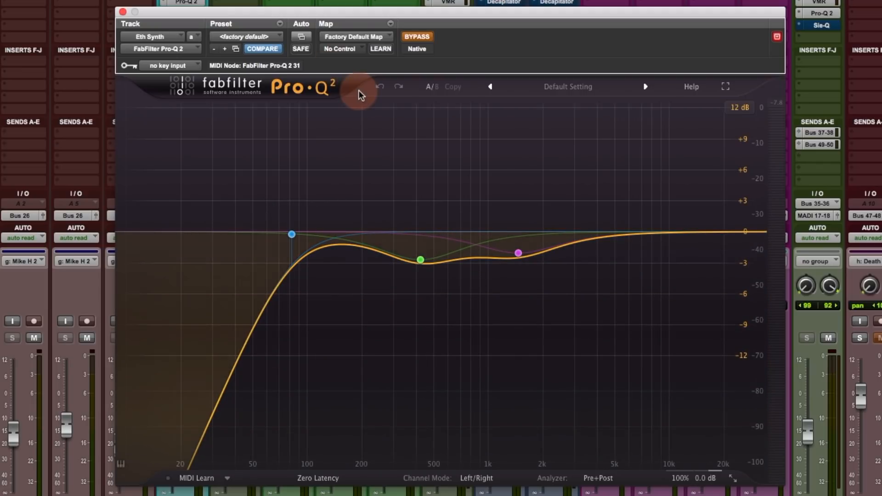
- Move Eth Synth's Decapitator window lower, return to its Pro-Q 2, and start mix playback
left_click(512, 3)
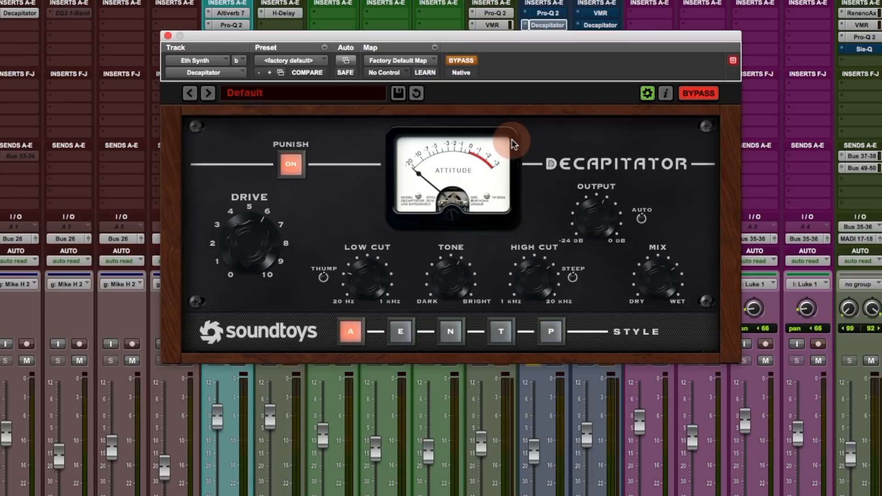
left_click_drag(467, 37, 457, 121)
left_click(547, 37)
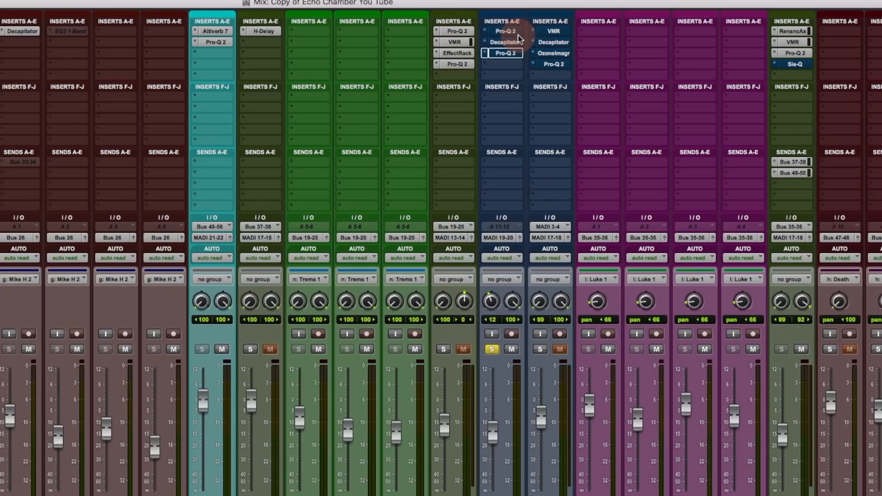
key("space")
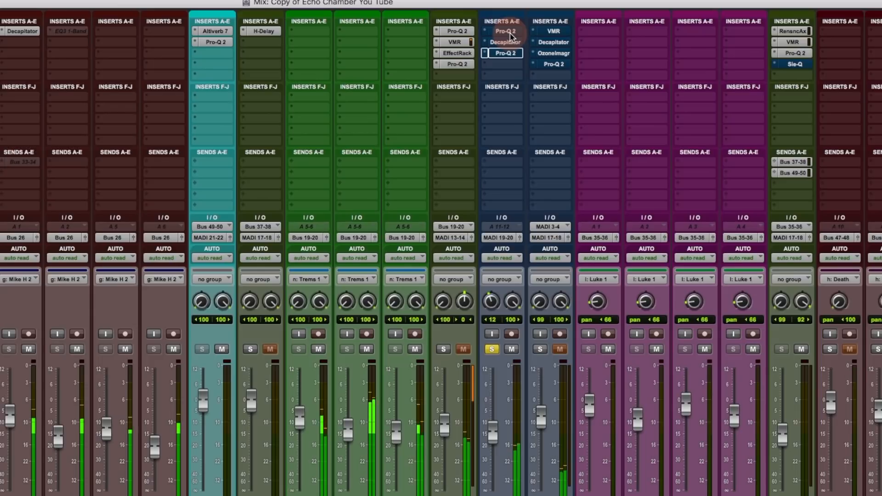
- Bypass-compare the first Pro-Q 2 on Eth Synth, taking it out of bypass
left_click(508, 33)
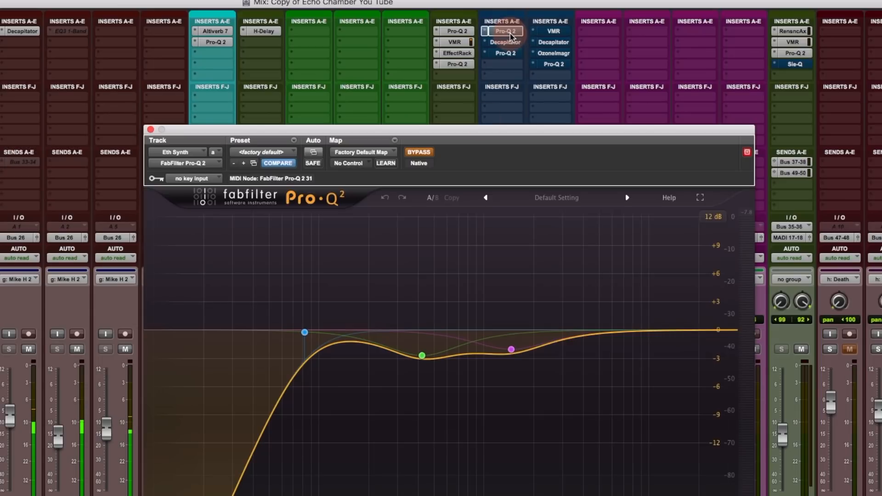
left_click(423, 157)
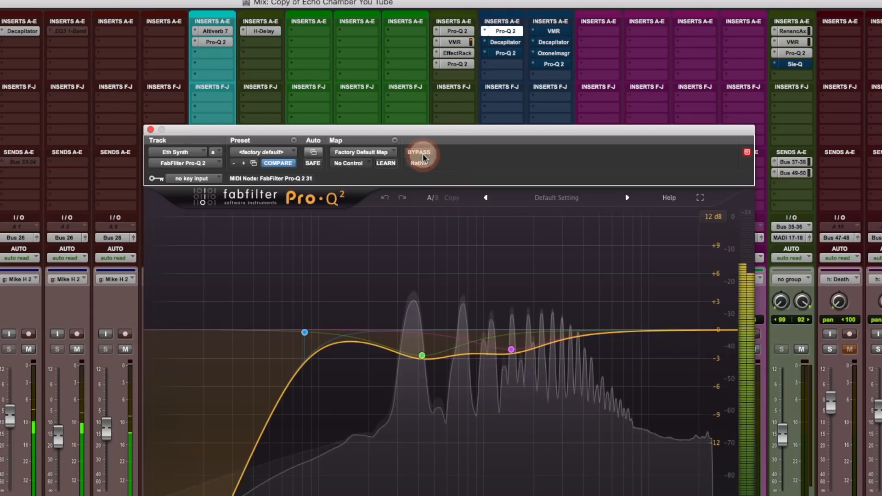
left_click(498, 53)
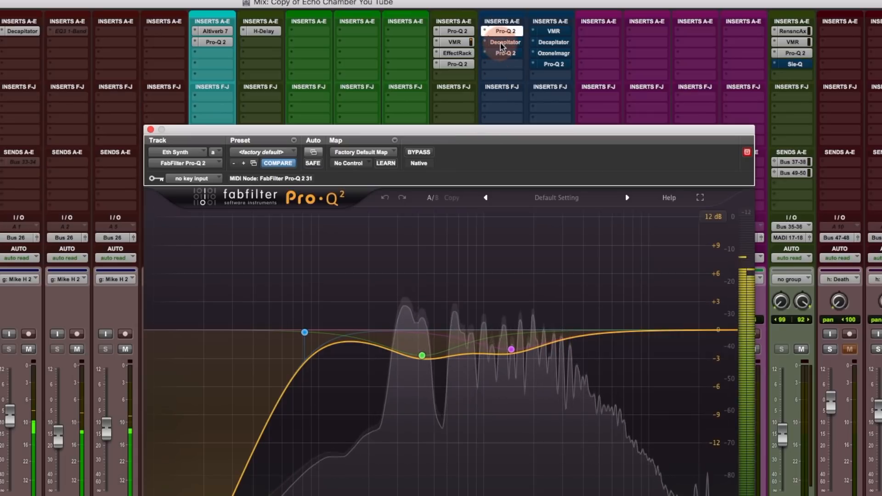
- Bypass-compare Eth Synth's Decapitator, then activate the second Pro-Q 2 on insert c
left_click(501, 43)
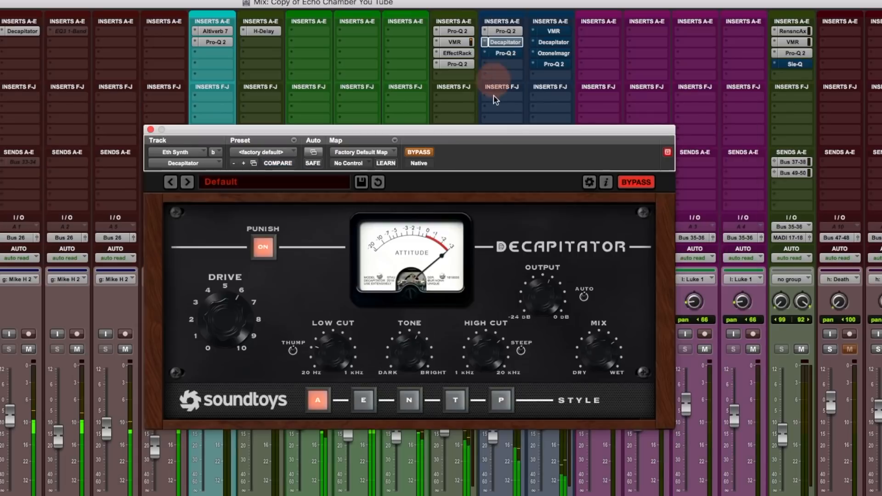
left_click(429, 152)
left_click(424, 153)
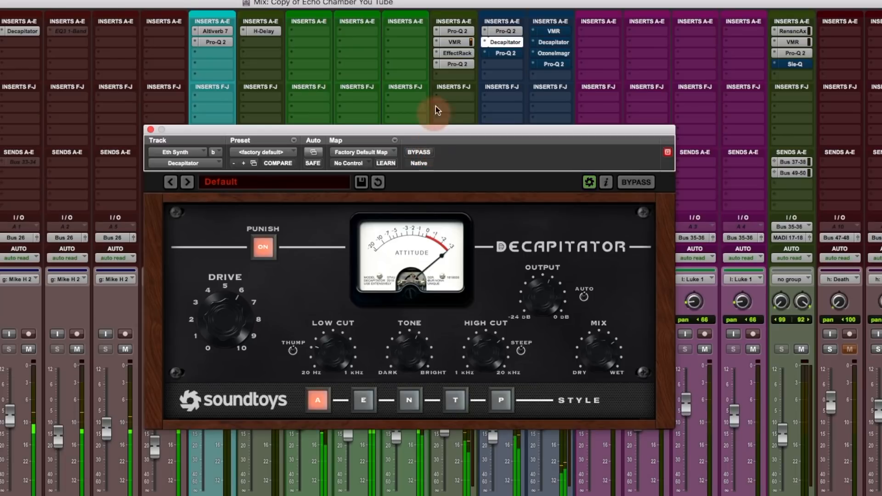
left_click(503, 53)
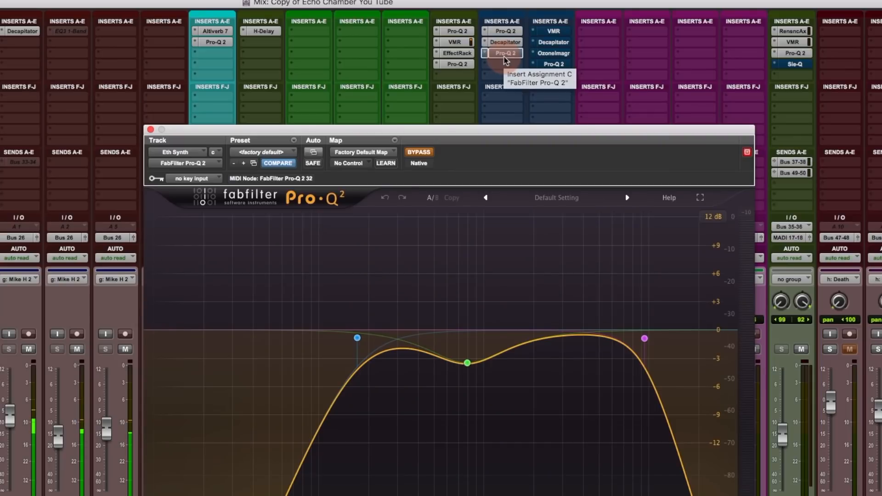
left_click(421, 154)
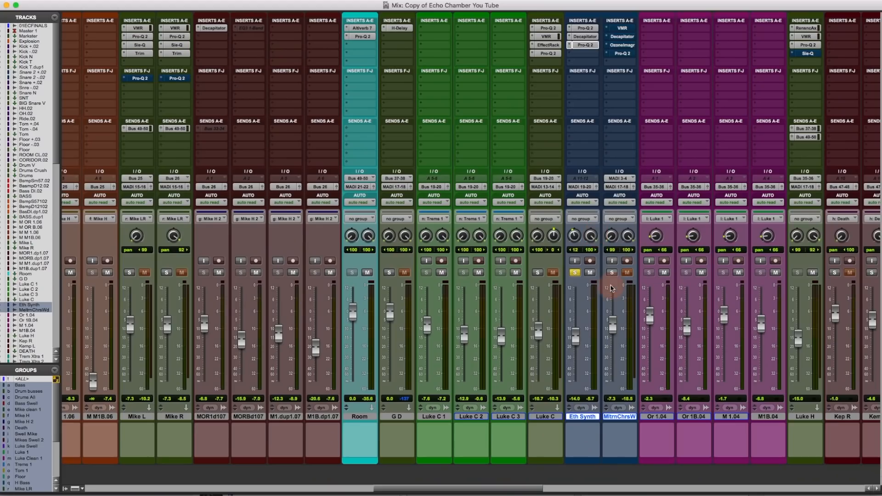
- Move the solo from Eth Synth to MltrnChrsW and open its Virtual Mix Rack
left_click(575, 273)
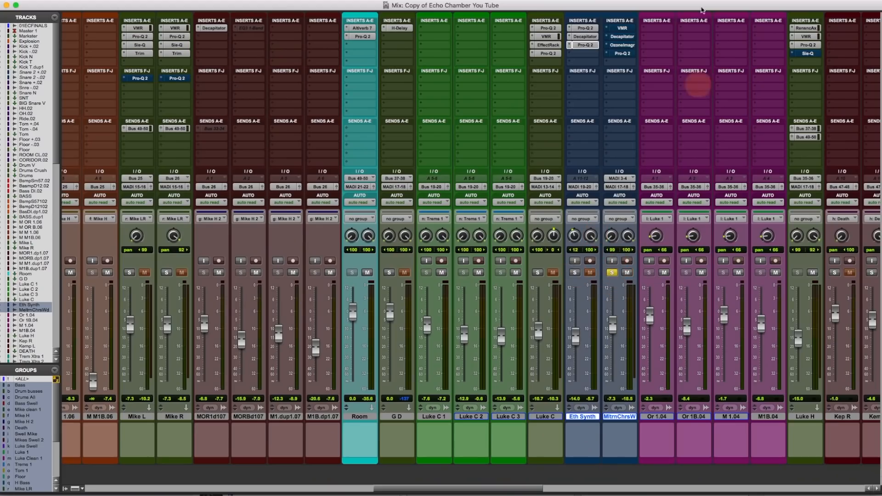
left_click(622, 29)
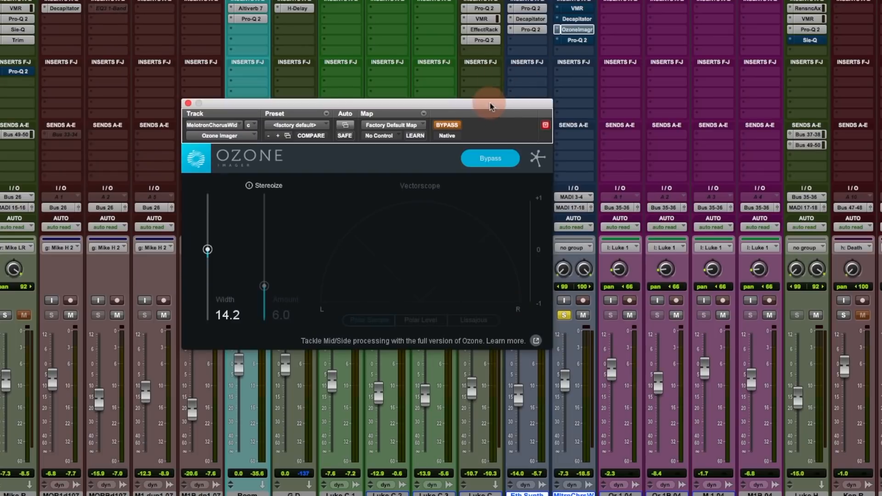
- Check the chorus track's Pro-Q 2, close the plugin window and start playback
left_click(577, 40)
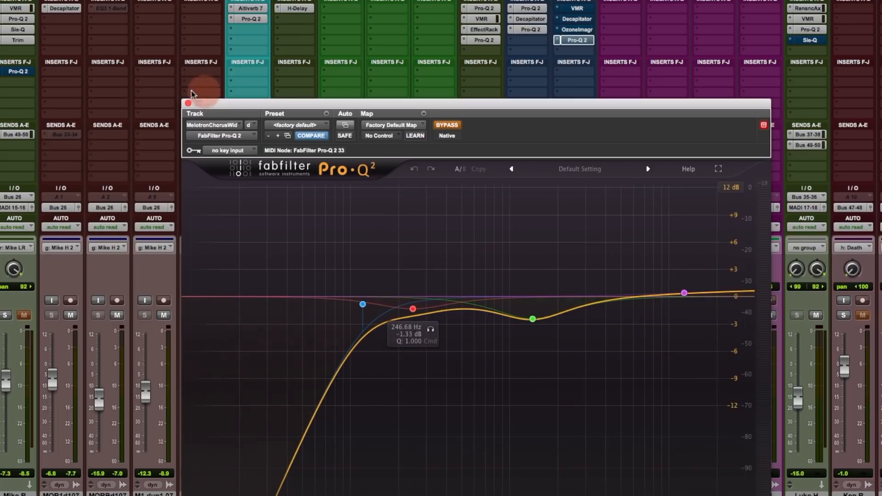
left_click(188, 104)
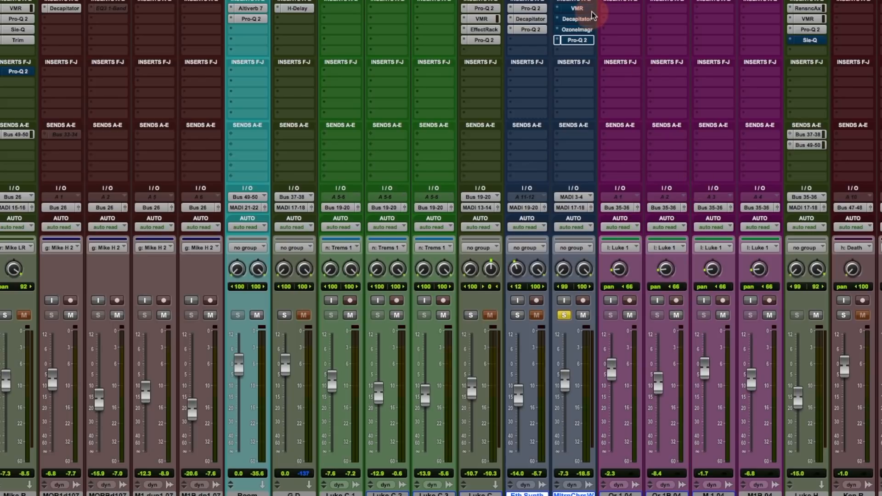
key("space")
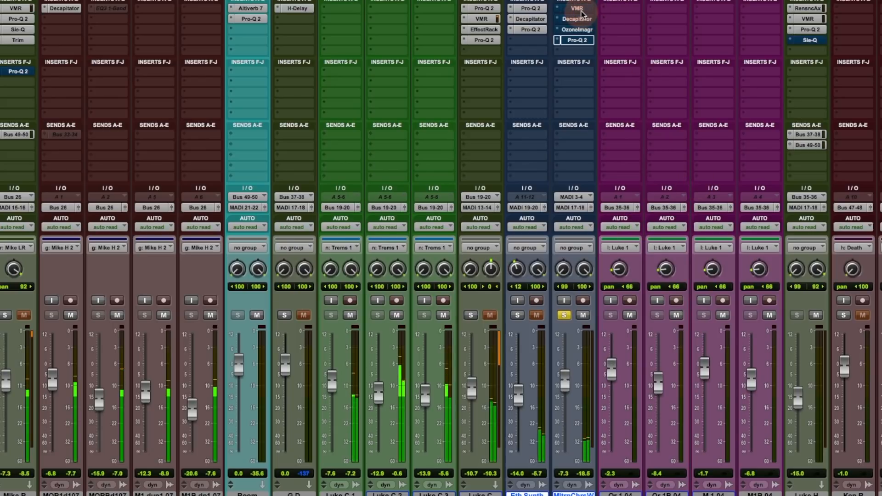
- Take MltrnChrsW's Virtual Mix Rack out of bypass and bypass-compare its Decapitator
left_click(580, 11)
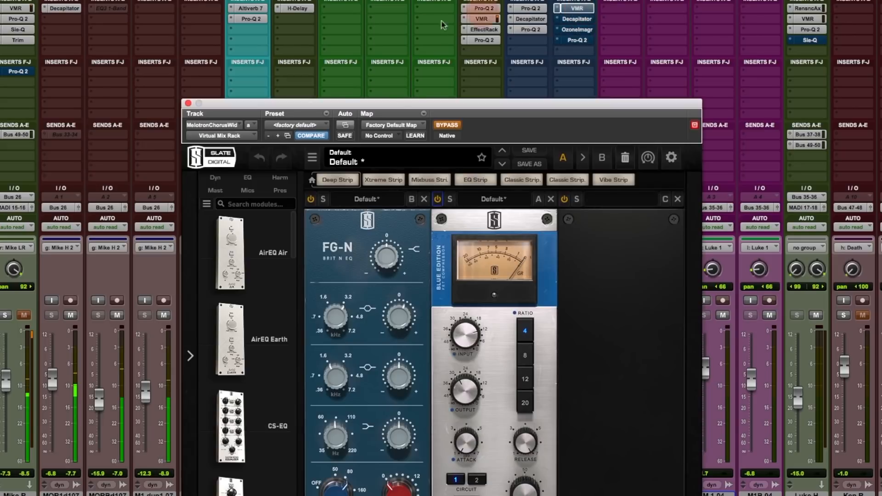
left_click(447, 125)
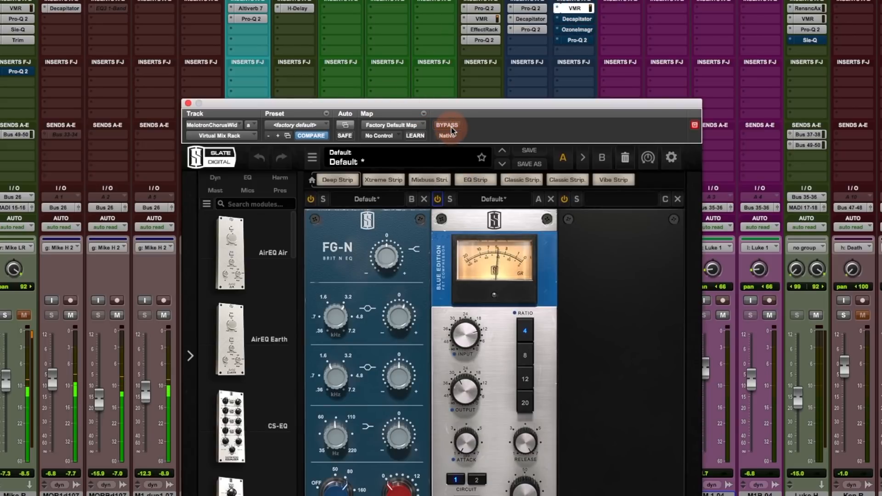
left_click(578, 20)
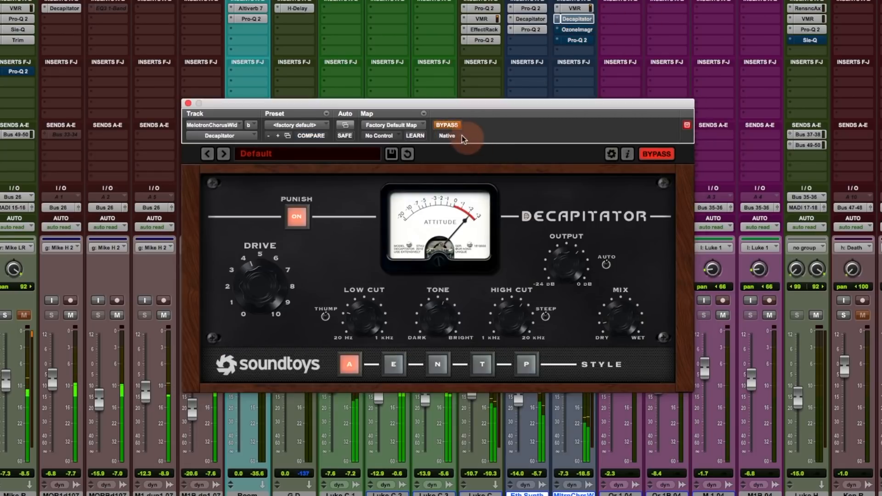
left_click(453, 126)
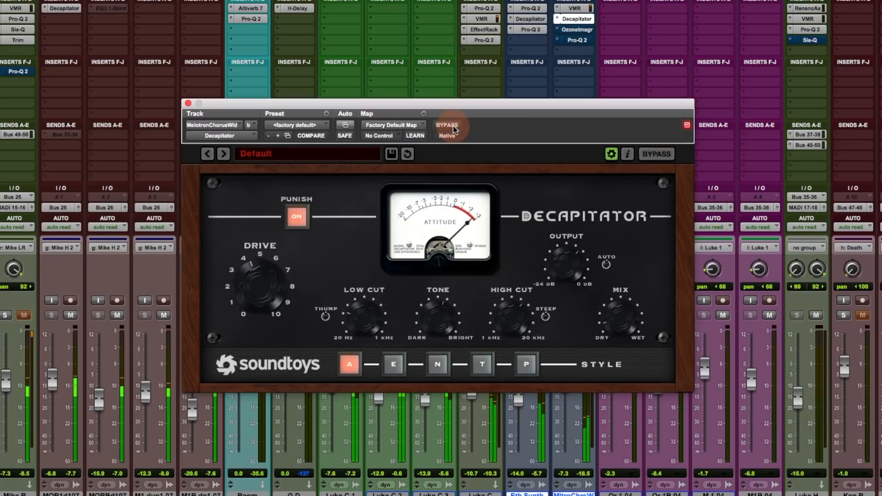
- Activate MltrnChrsW's Ozone Imager, check its Pro-Q 2, then close the plugin window
left_click(580, 31)
left_click(455, 127)
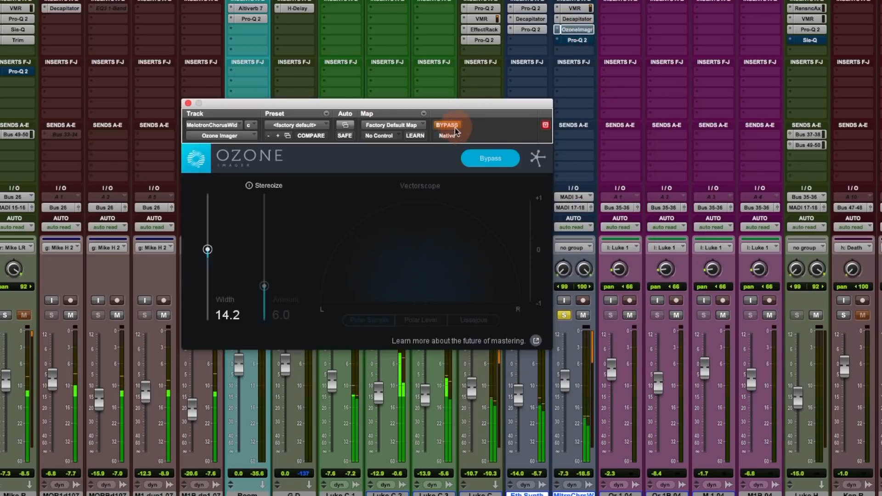
left_click(453, 125)
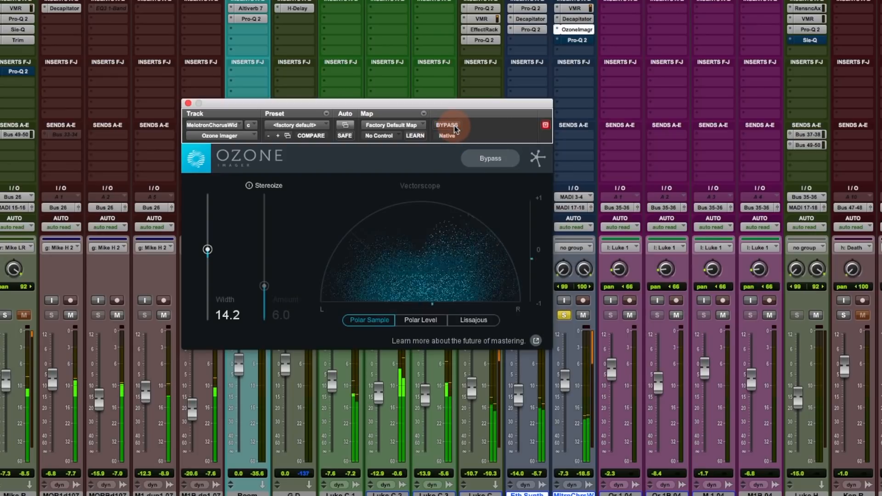
left_click(585, 41)
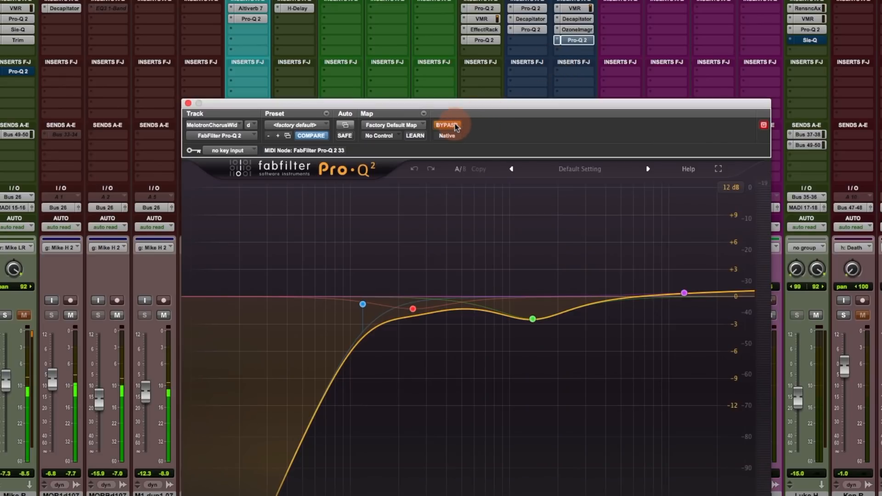
left_click(188, 103)
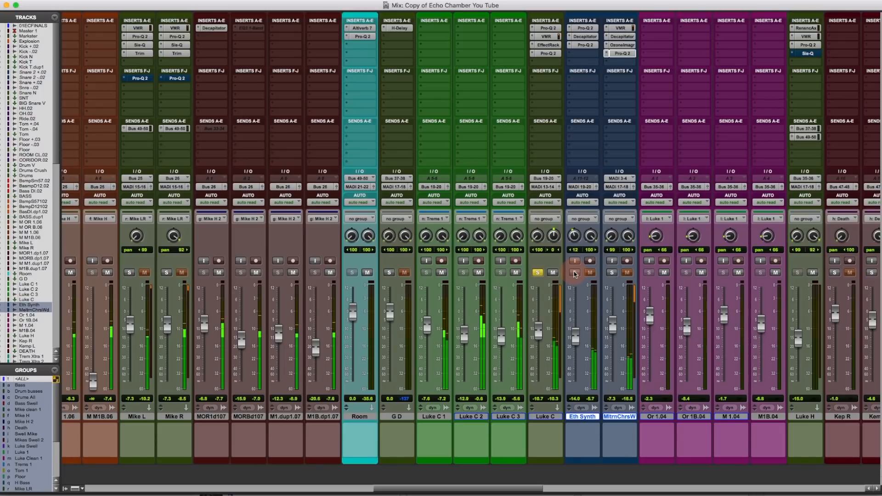
- Toggle solos on Eth Synth and MltrnChrsW, then clear all active solos
left_click(575, 273)
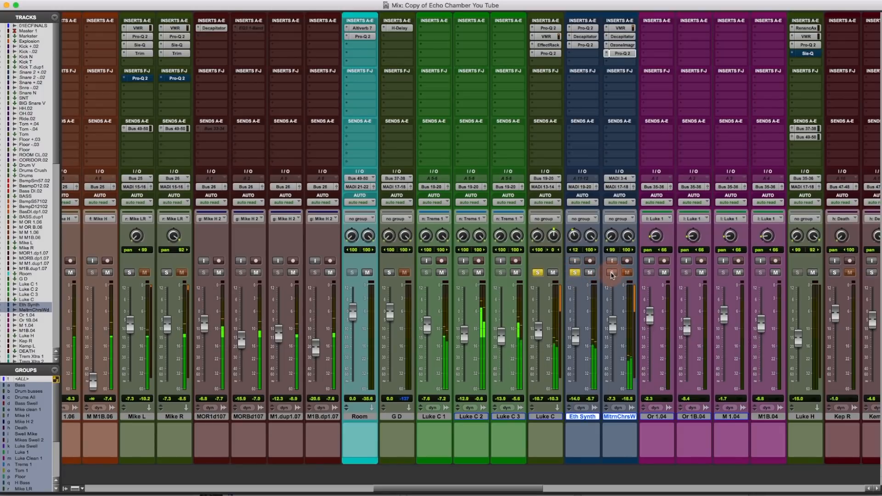
left_click(612, 274)
left_click(574, 273)
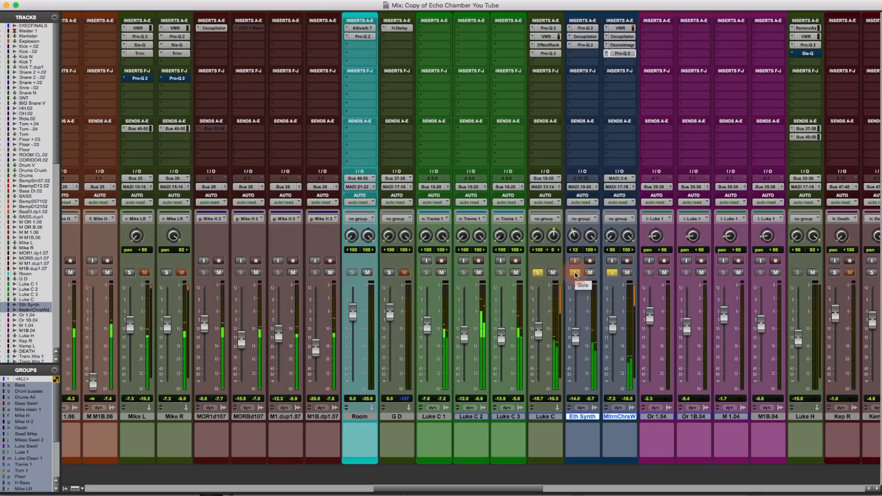
left_click(575, 273, "alt")
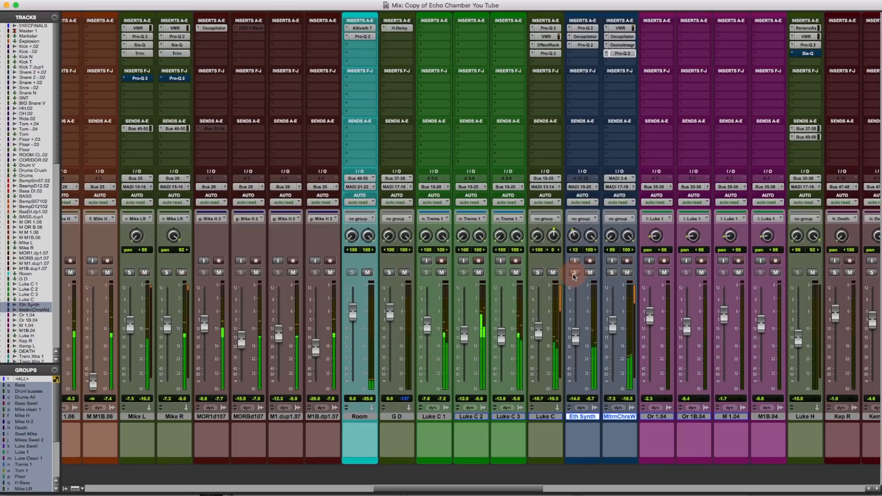
left_click(546, 417, "shift")
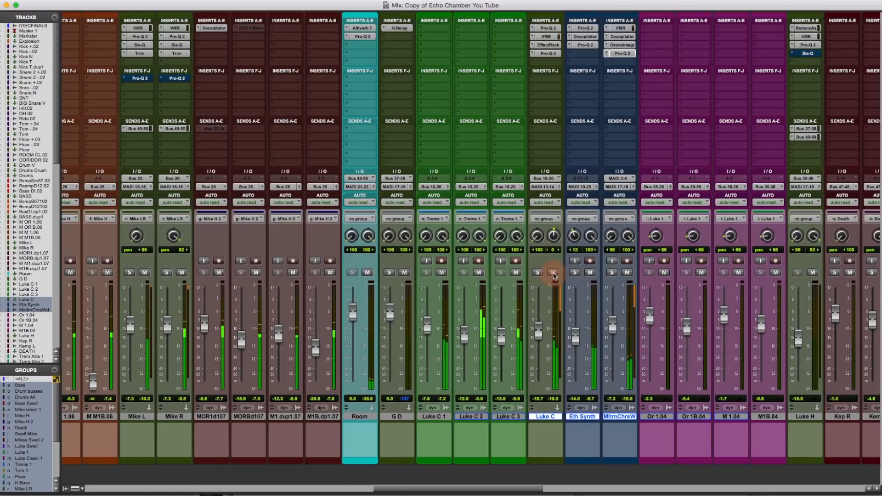
left_click(553, 275)
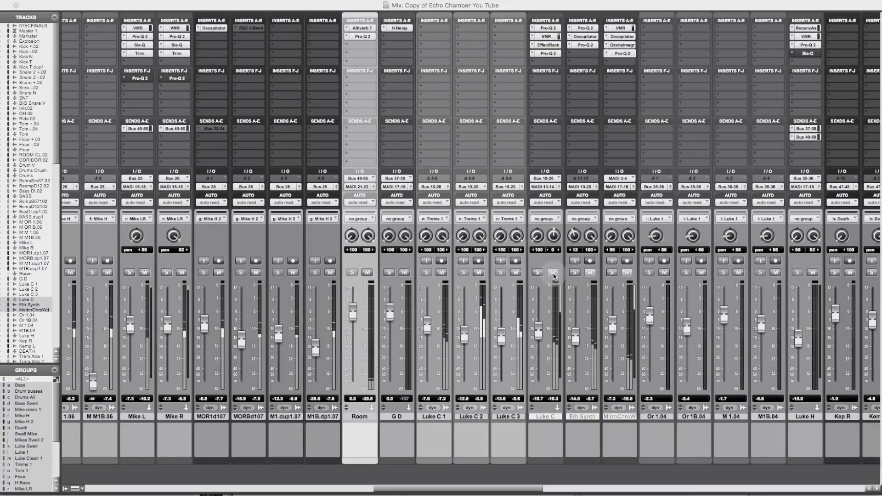
left_click(554, 274)
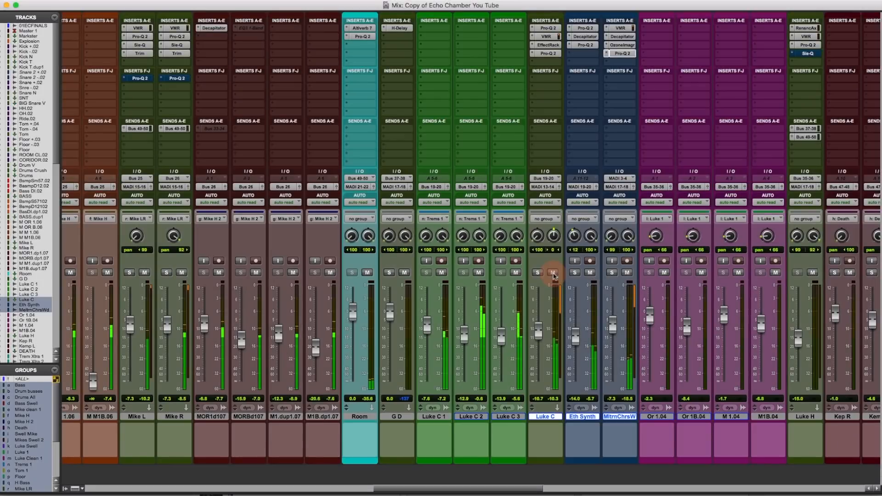
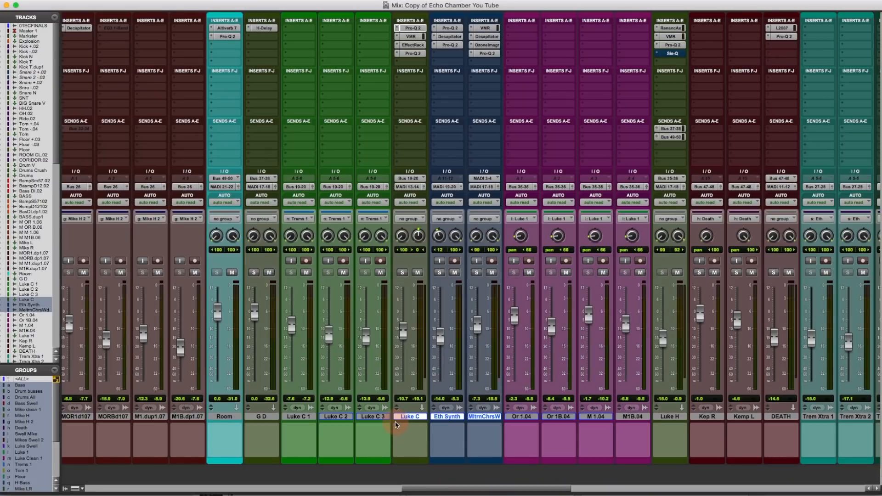
- In the Edit window, solo the Clean Outro .01 track and audition its outro, then stop playback
key("super+equal")
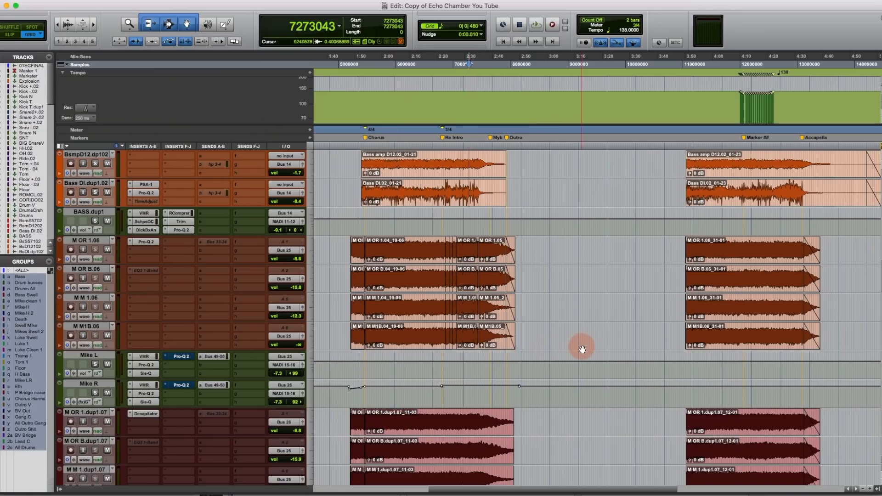
scroll(583, 349, "up", 11)
scroll(582, 350, "down", 14)
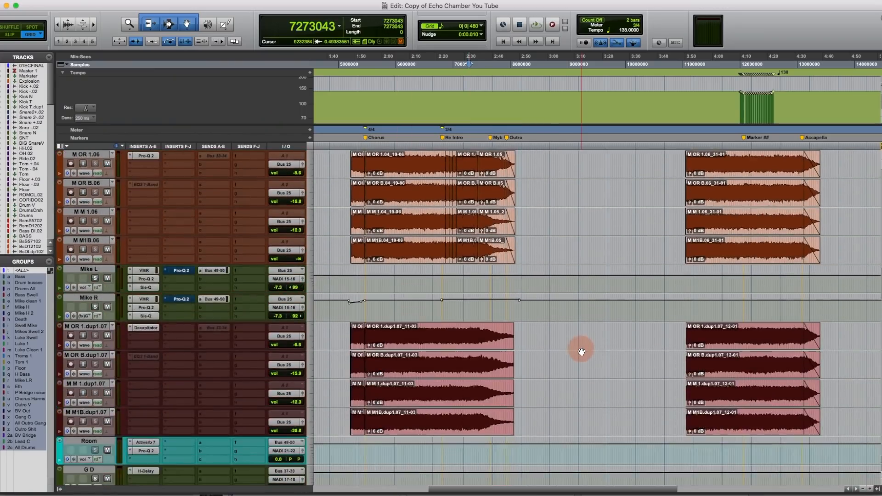
scroll(581, 351, "down", 20)
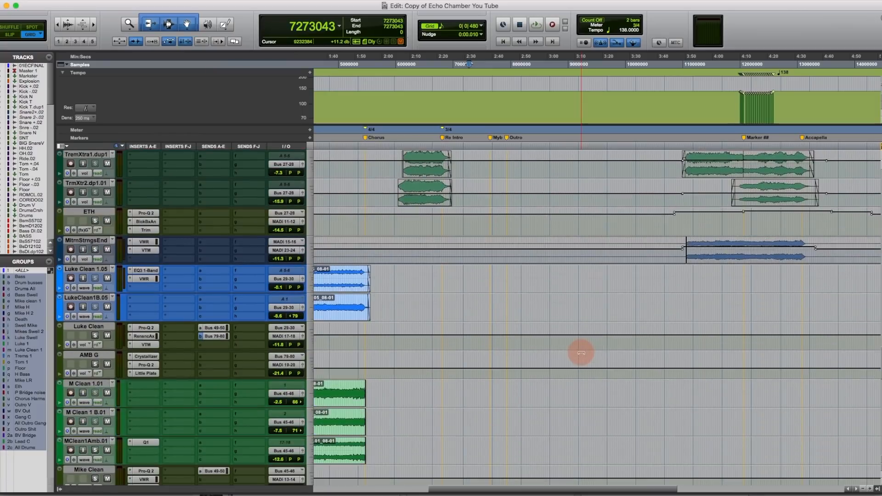
scroll(581, 351, "down", 6)
left_click(552, 404)
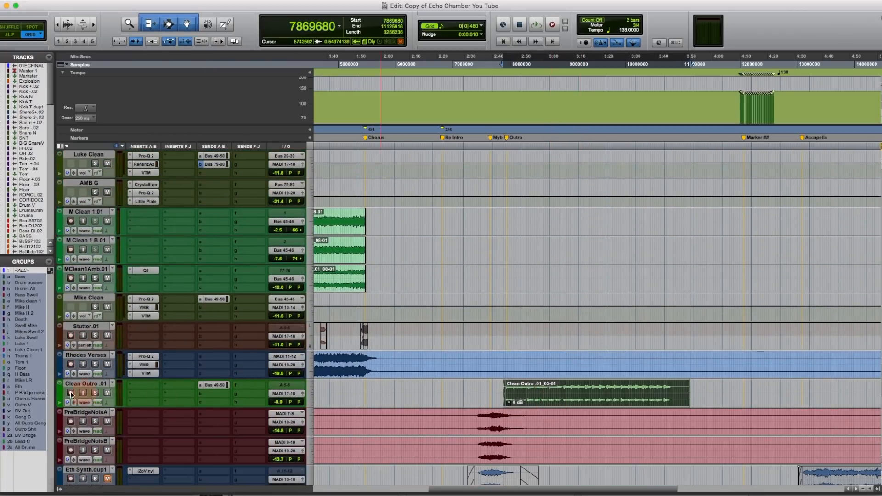
left_click(95, 394)
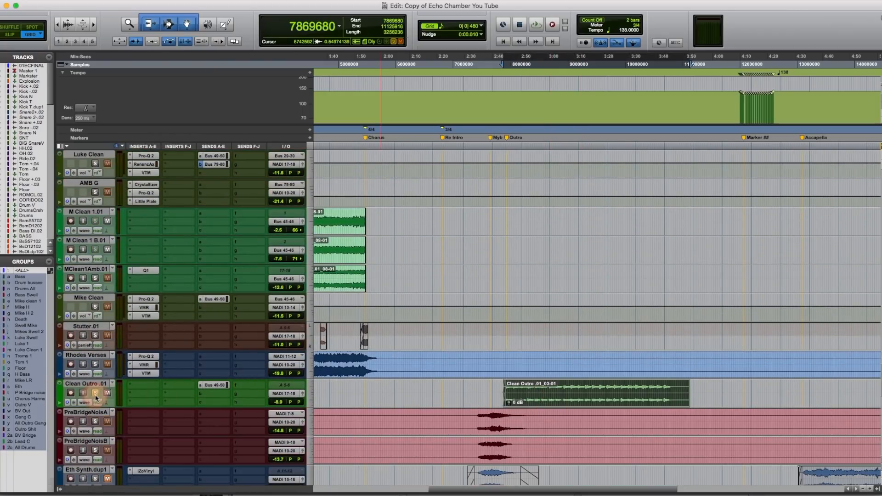
key("space")
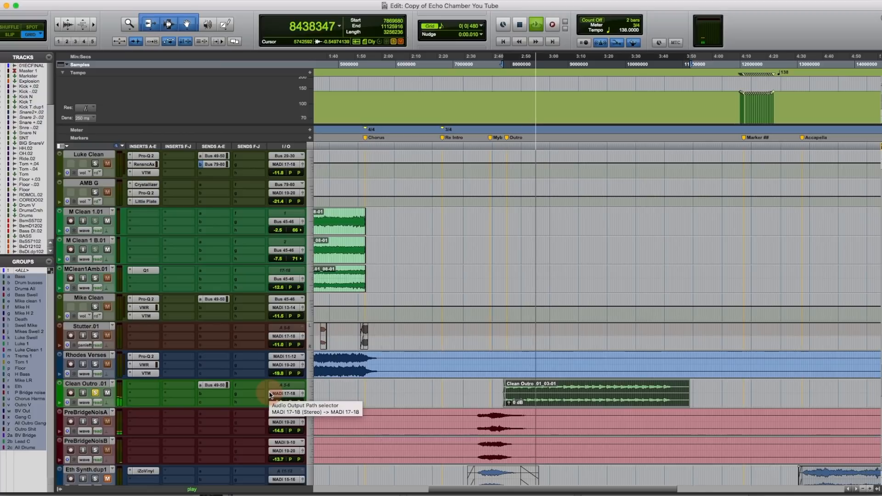
key("space")
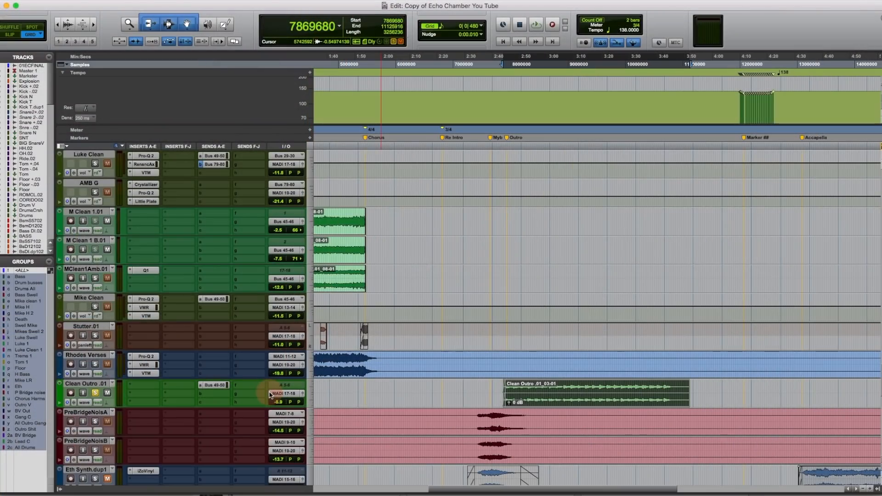
- Select the four blue dup2.07 clips from the Outro marker, zooming in to extend the range
key("super+equal")
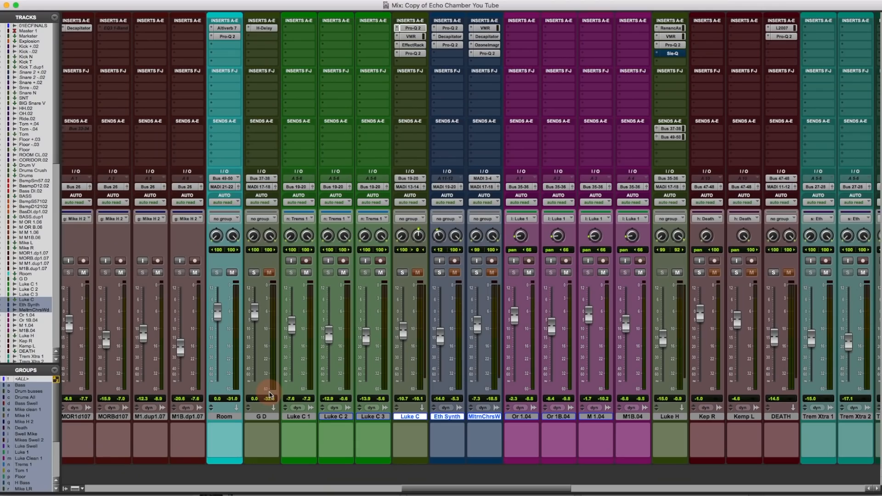
scroll(598, 428, "right", 12)
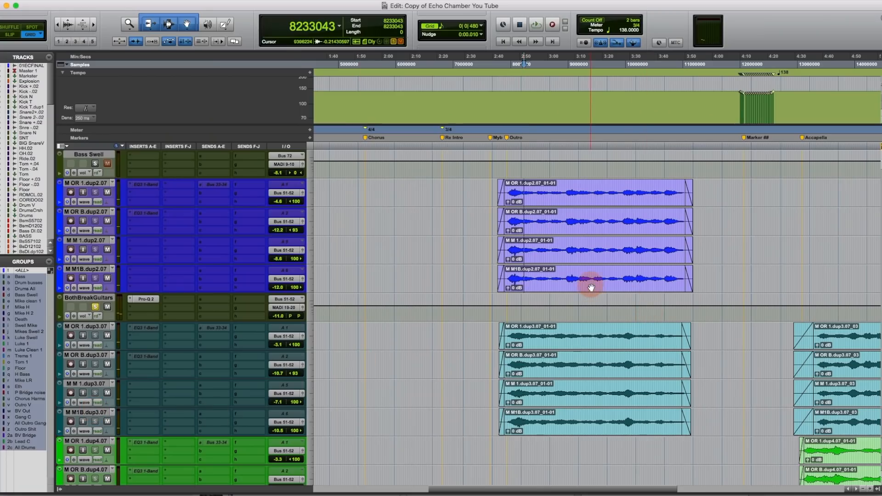
left_click(591, 288)
left_click(514, 186)
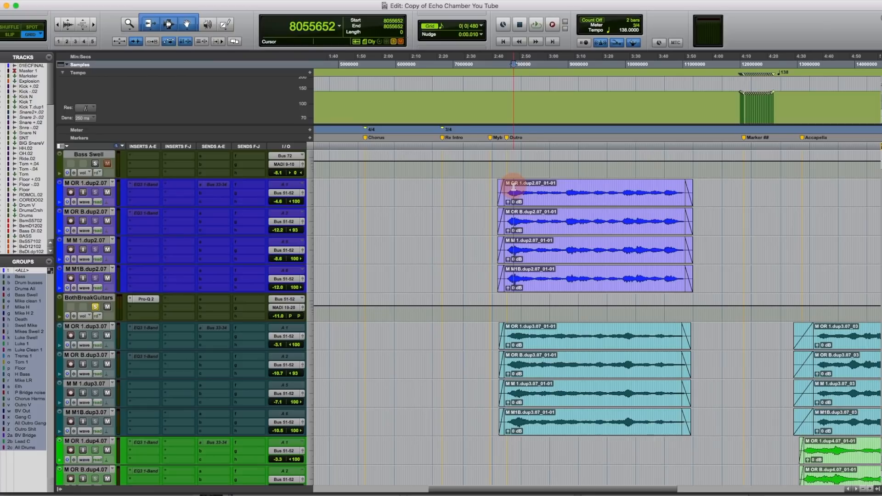
key("t")
scroll(662, 233, "right", 5)
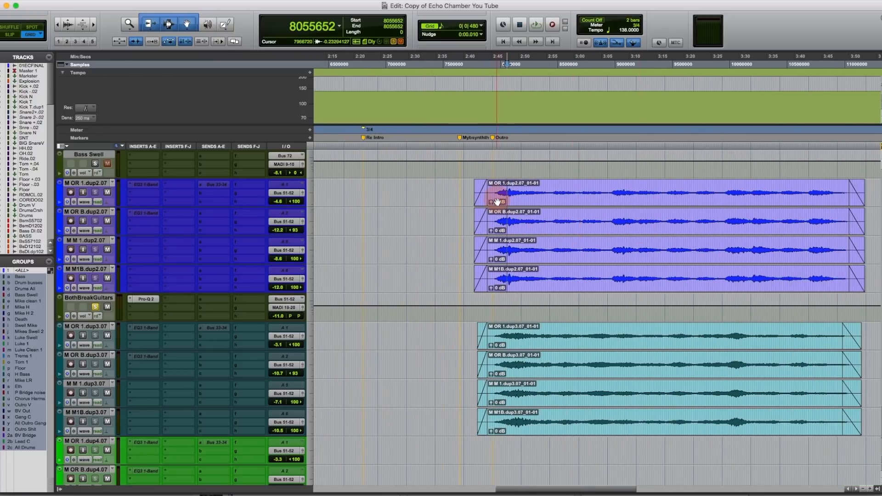
left_click_drag(572, 197, 847, 200)
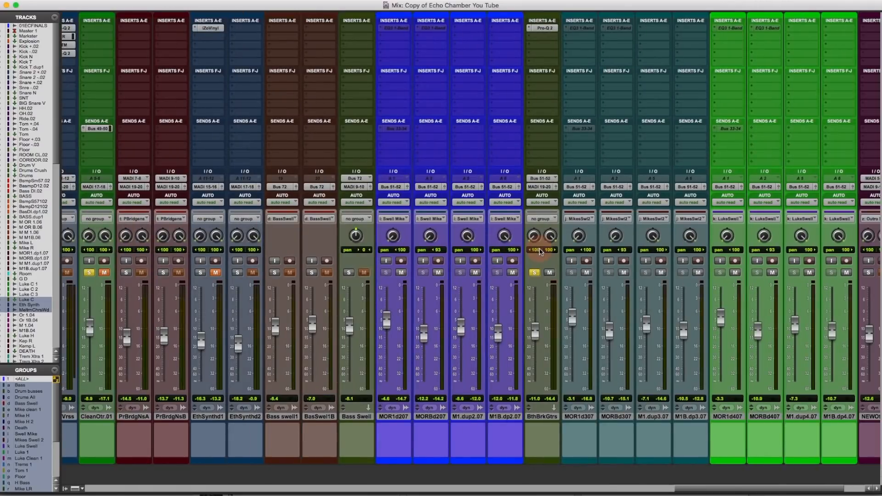
- Scroll the mixer to bring the swell and outro channel strips into view
scroll(540, 252, "right", 5)
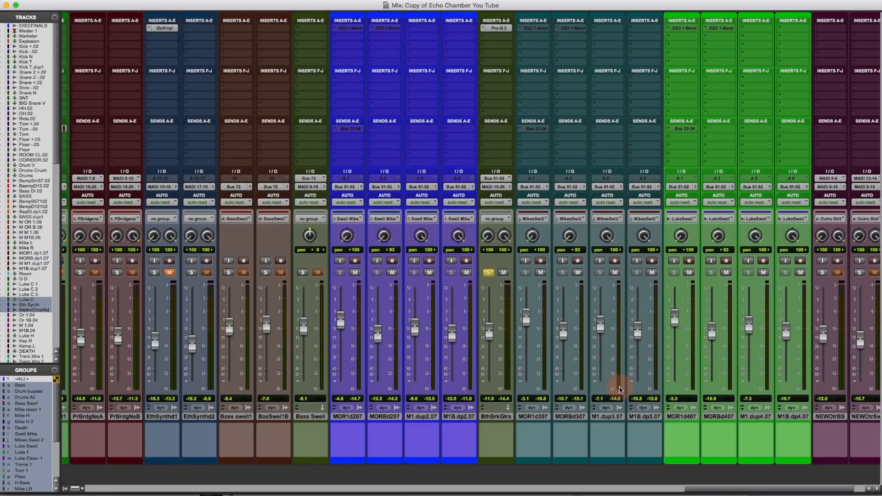
- Inspect and close BthBrkGtrs' Pro-Q 2 EQ, then unsolo the CleanOtr.01 channel
left_click(494, 25)
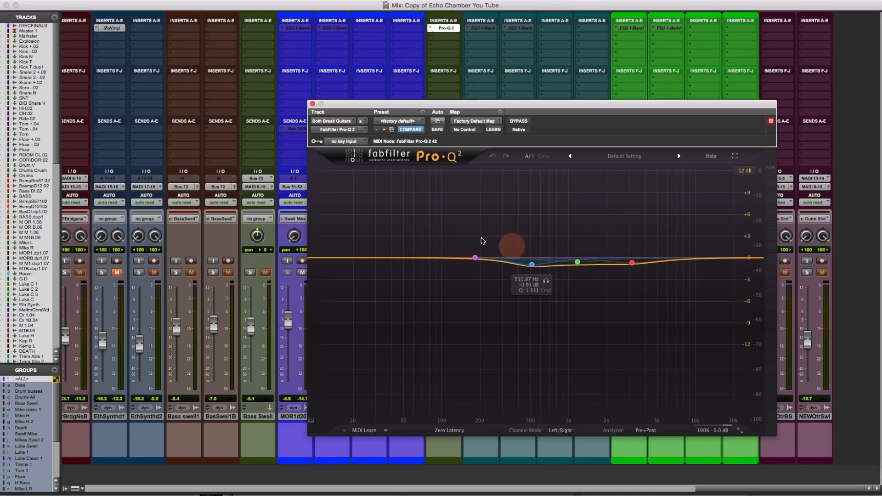
left_click(313, 104)
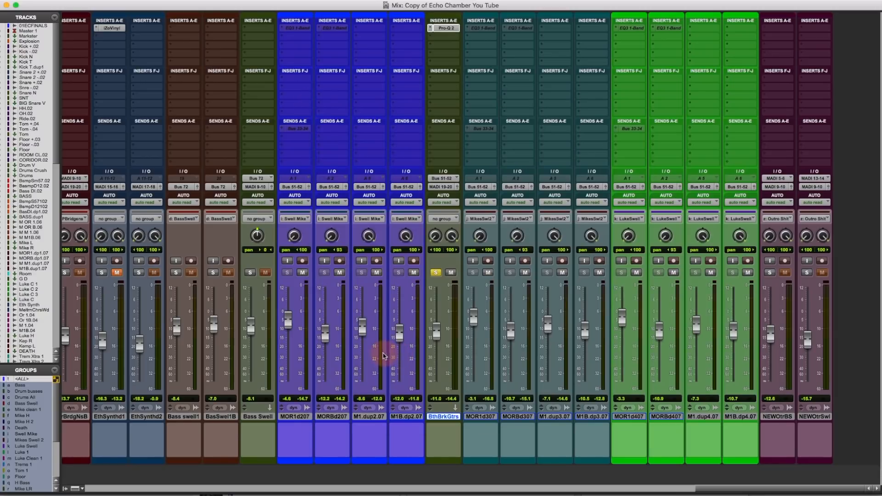
scroll(382, 355, "left", 5)
scroll(383, 355, "left", 2)
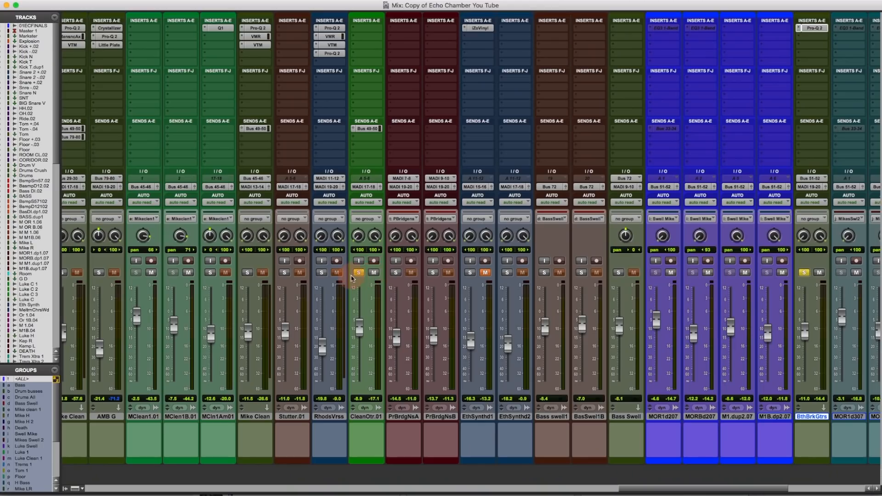
left_click(358, 274)
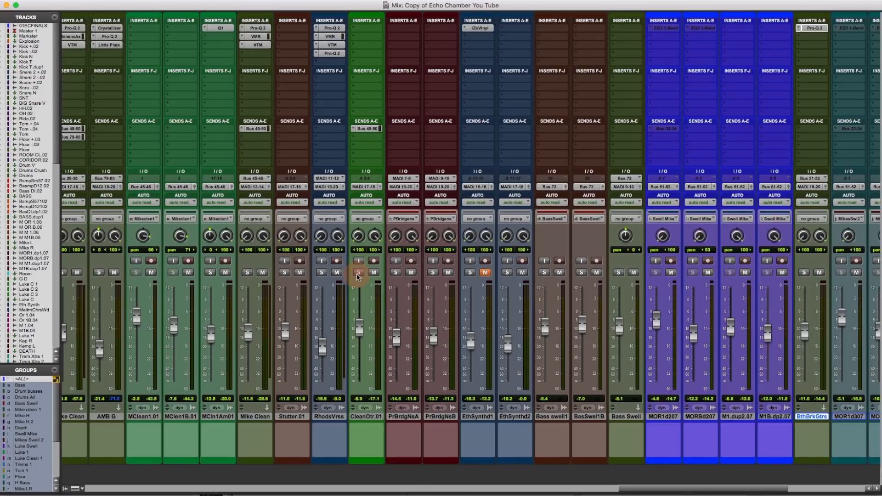
key("super+equal")
- Zoom out, start playback from the Stutter .01 clip and solo the Stutter .01 track
key("super+bracketleft")
key("super+bracketleft")
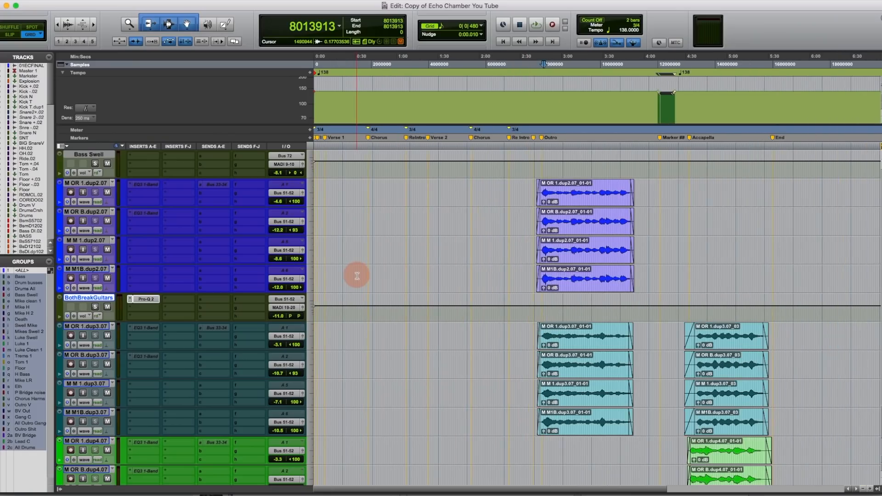
scroll(549, 335, "right", 3)
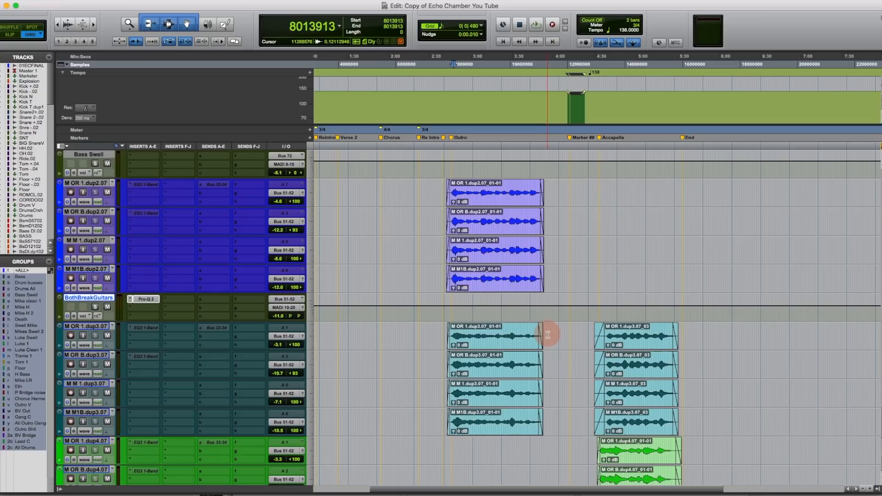
scroll(548, 336, "down", 5)
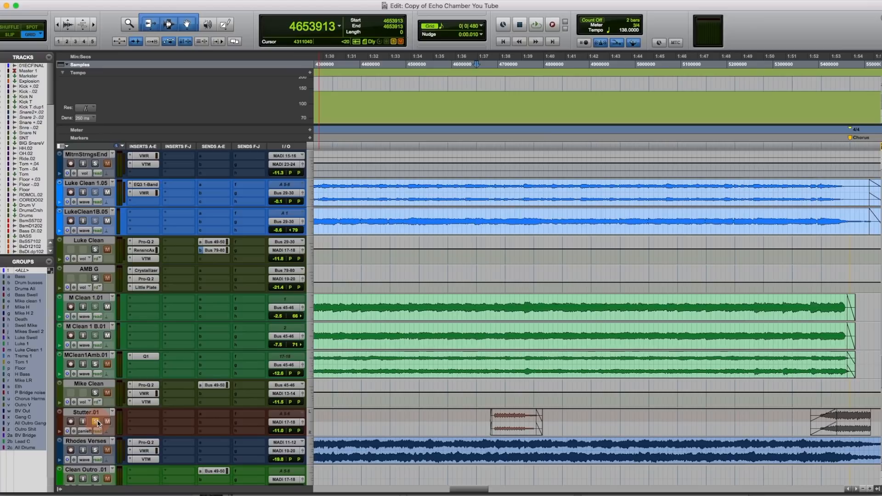
left_click(491, 420)
key("space")
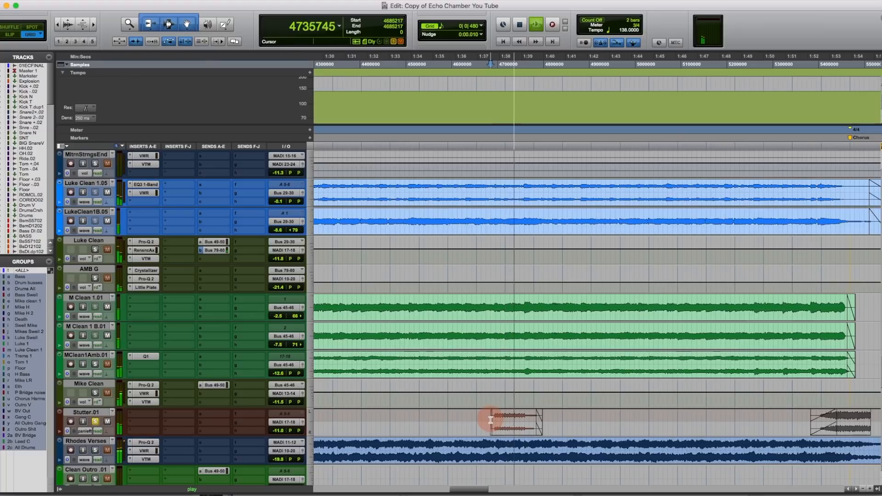
left_click(95, 421)
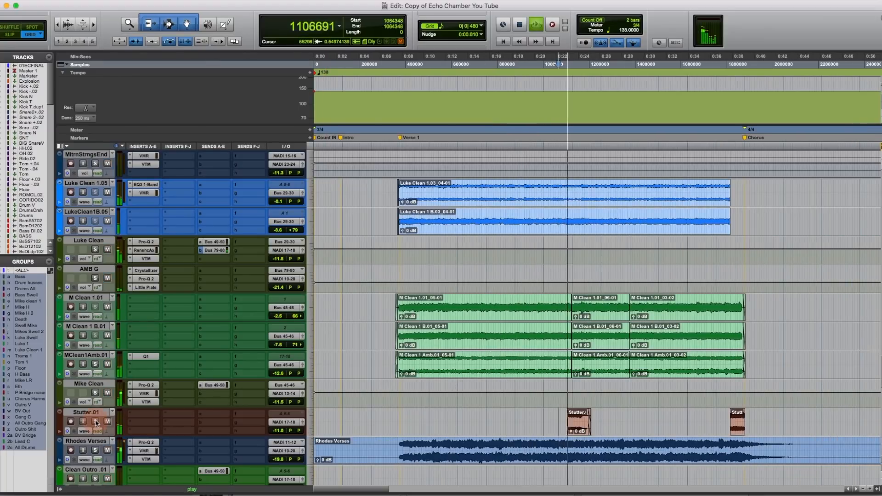